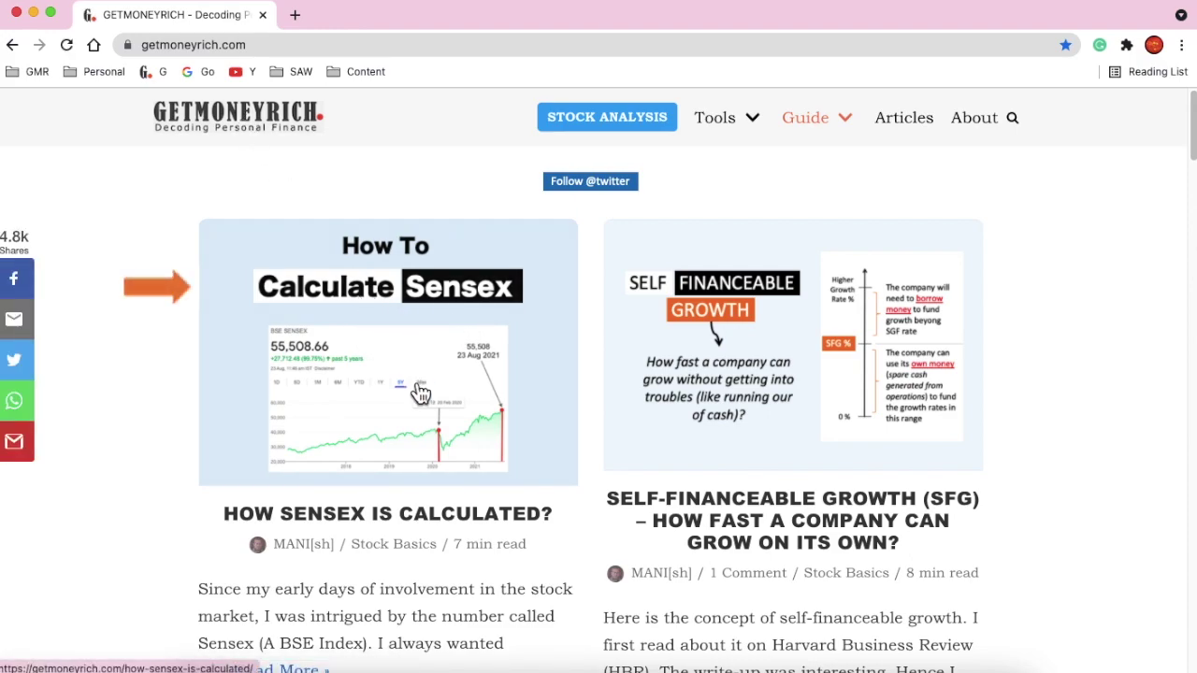
Open the "How Sensex is Calculated?" article, highlight its title, and skim through its calculation steps and tables
{"action": "left_click", "coordinate": [420, 445]}
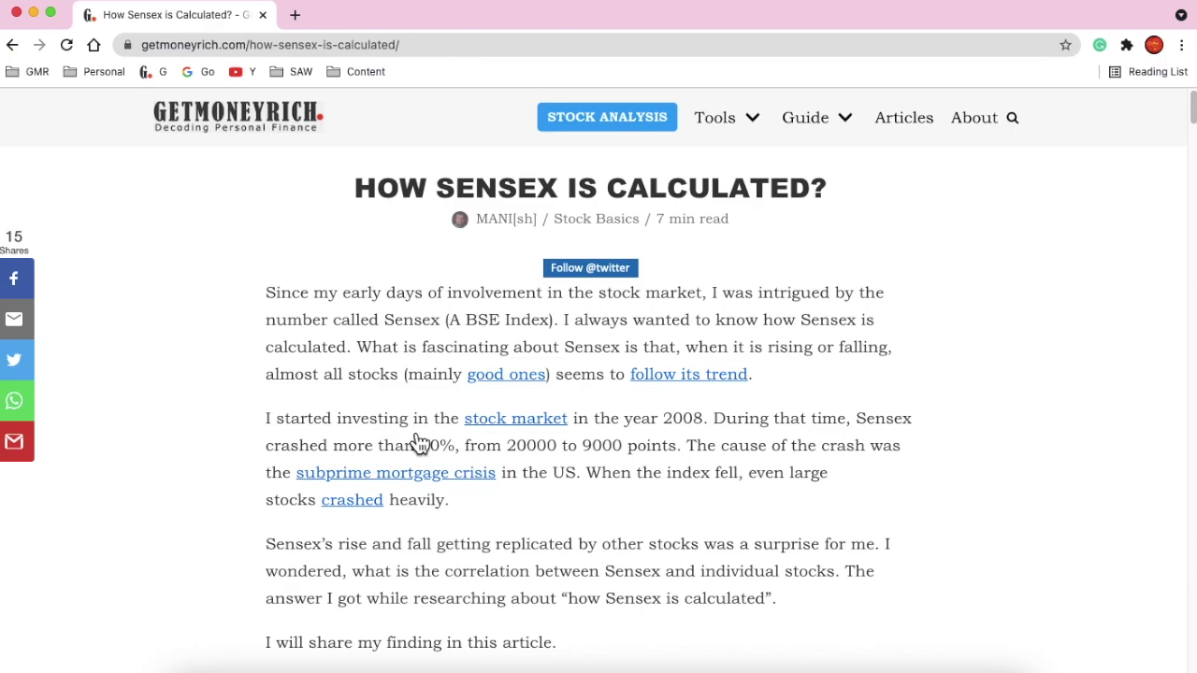
{"action": "scroll", "coordinate": [420, 443], "scroll_direction": "down", "scroll_amount": 1}
{"action": "scroll", "coordinate": [420, 443], "scroll_direction": "up", "scroll_amount": 1}
{"action": "left_click_drag", "start_coordinate": [359, 193], "coordinate": [838, 213]}
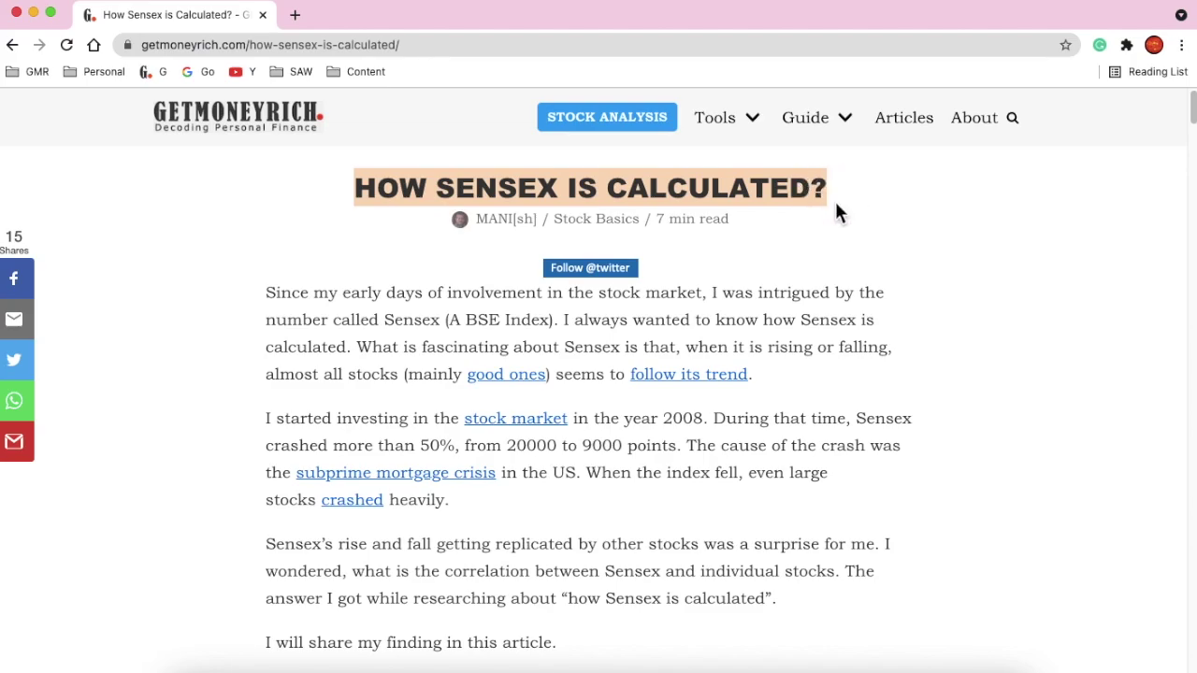
{"action": "left_click", "coordinate": [689, 326]}
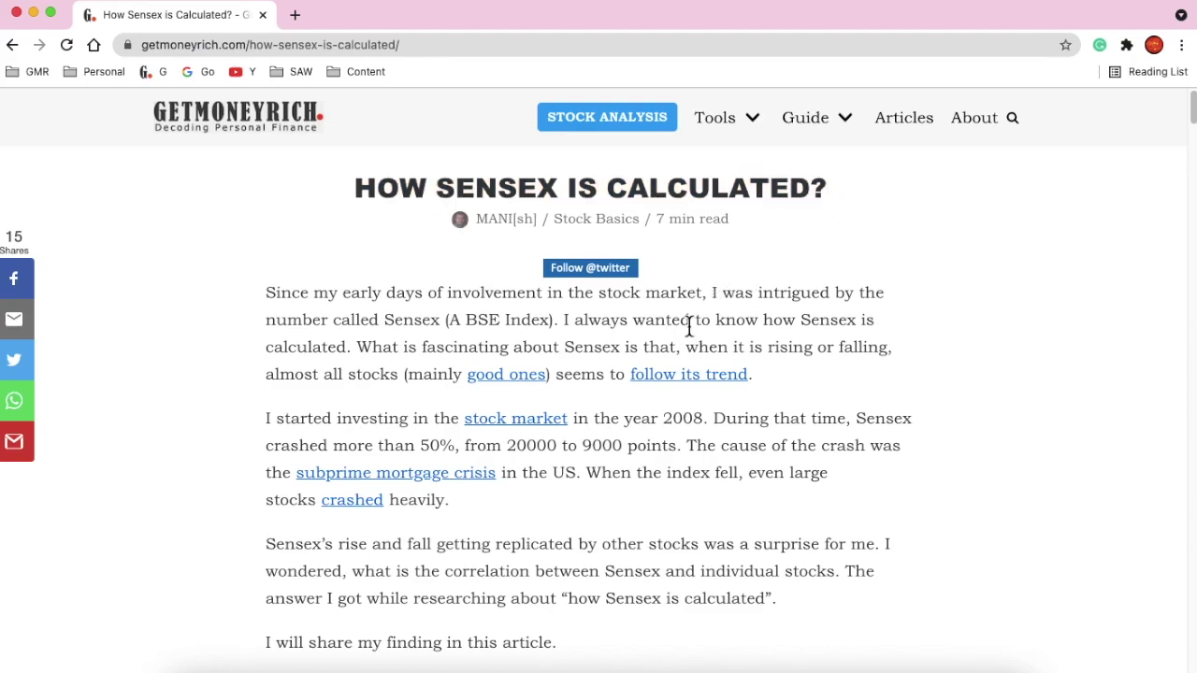
{"action": "scroll", "coordinate": [689, 326], "scroll_direction": "down", "scroll_amount": 10}
{"action": "scroll", "coordinate": [689, 327], "scroll_direction": "down", "scroll_amount": 15}
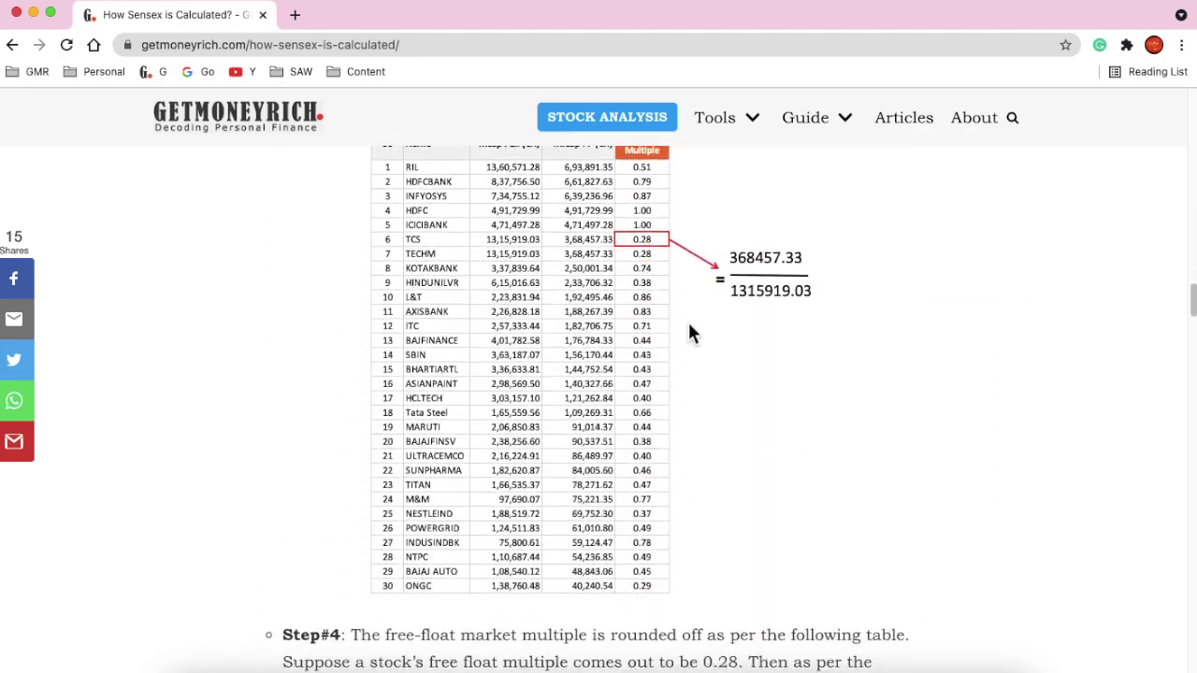
{"action": "scroll", "coordinate": [690, 332], "scroll_direction": "down", "scroll_amount": 15}
{"action": "scroll", "coordinate": [690, 332], "scroll_direction": "up", "scroll_amount": 20}
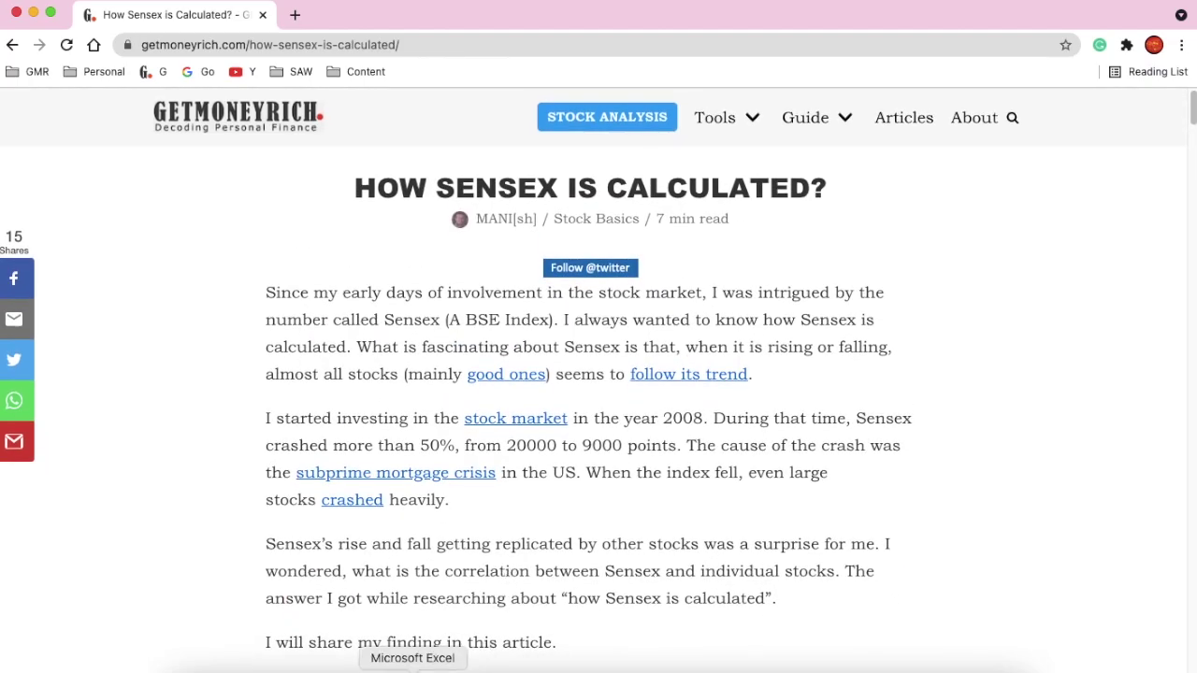
Switch to the "How Sensex is calculated" workbook in Microsoft Excel and review Step#1 on the Steps sheet
{"action": "left_click", "coordinate": [412, 670]}
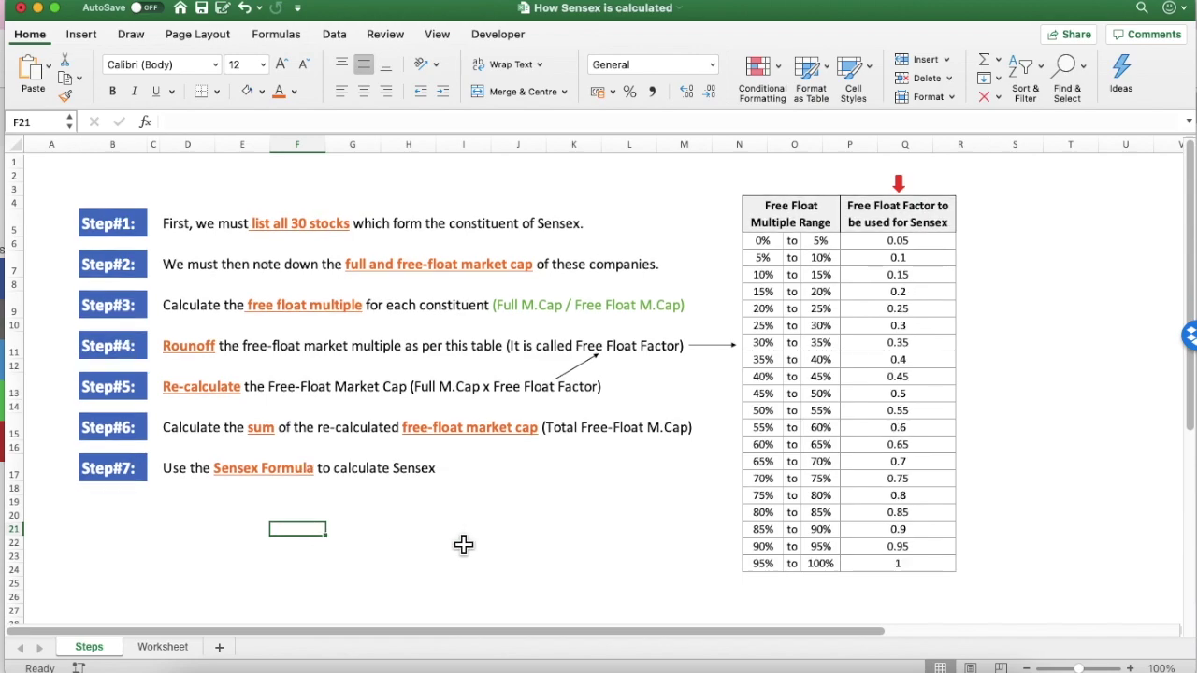
{"action": "left_click", "coordinate": [122, 225]}
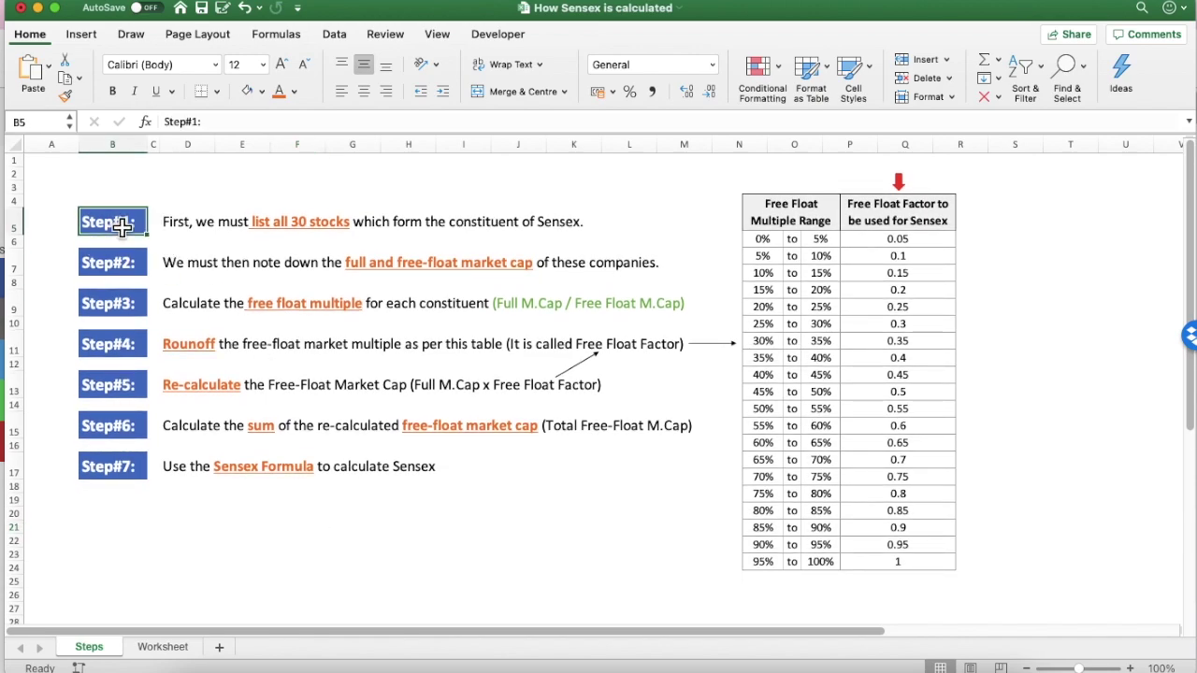
{"action": "key", "text": "Right"}
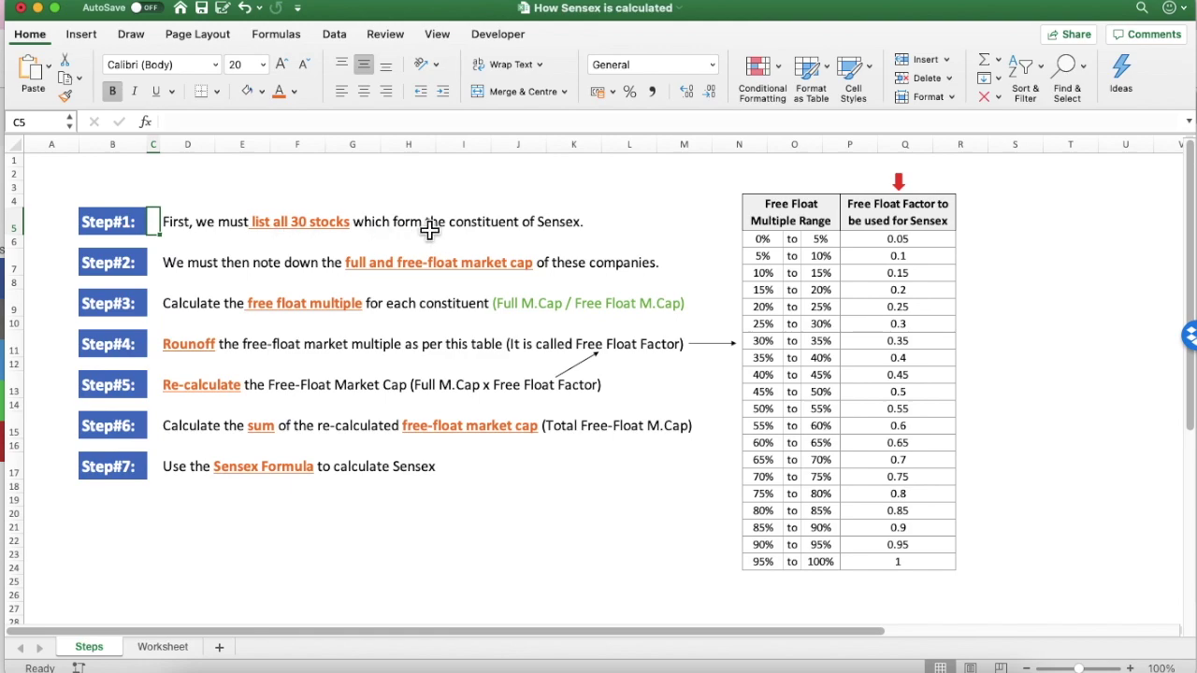
On the Worksheet sheet, select the 30 stock names, first alone and then together with their serial numbers
{"action": "left_click", "coordinate": [165, 647]}
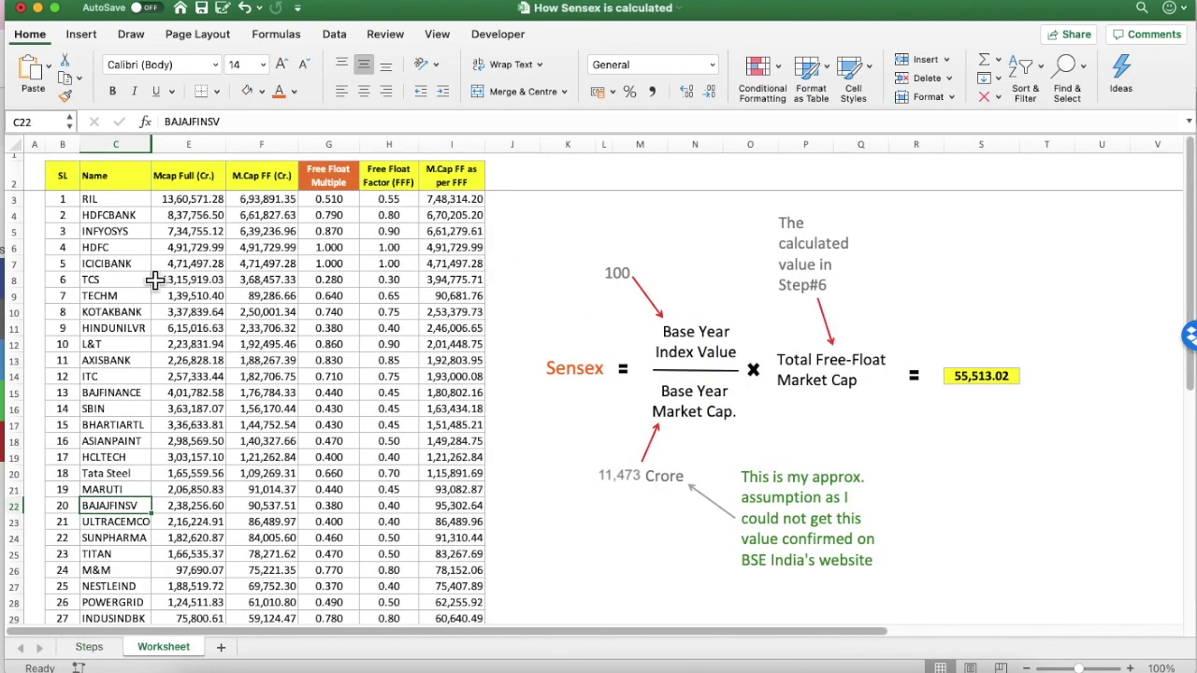
{"action": "left_click_drag", "start_coordinate": [110, 199], "coordinate": [124, 599]}
{"action": "scroll", "coordinate": [138, 447], "scroll_direction": "up", "scroll_amount": 5}
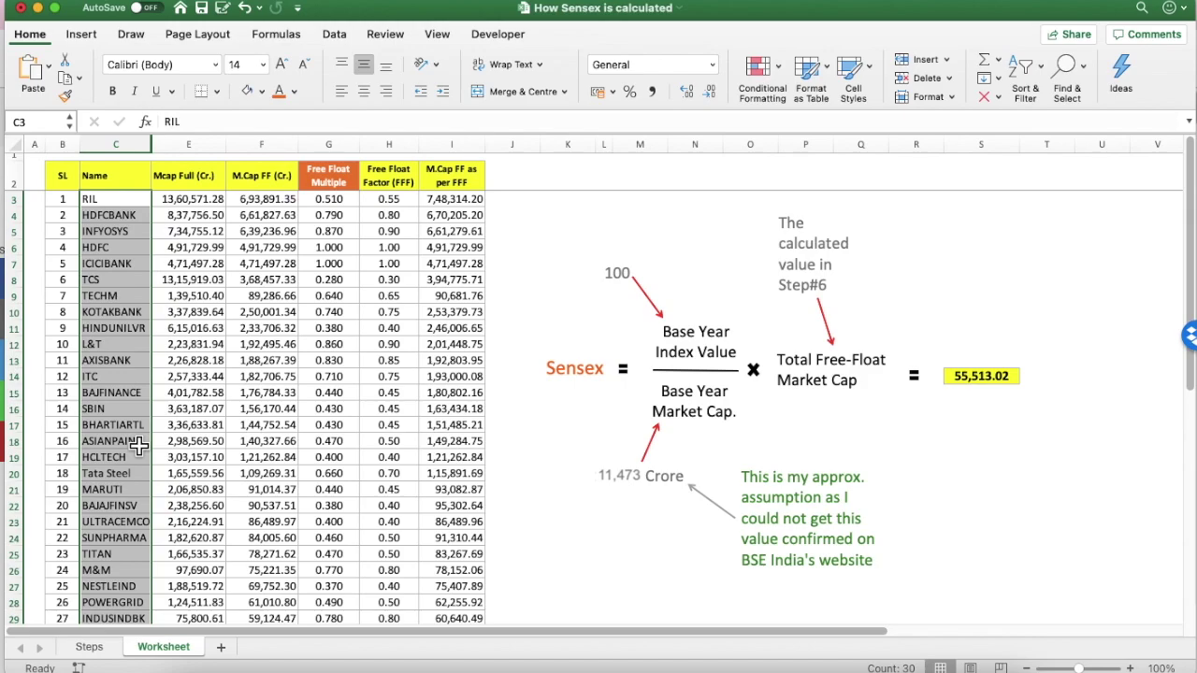
{"action": "left_click_drag", "start_coordinate": [62, 199], "coordinate": [122, 596]}
{"action": "scroll", "coordinate": [130, 372], "scroll_direction": "up", "scroll_amount": 3}
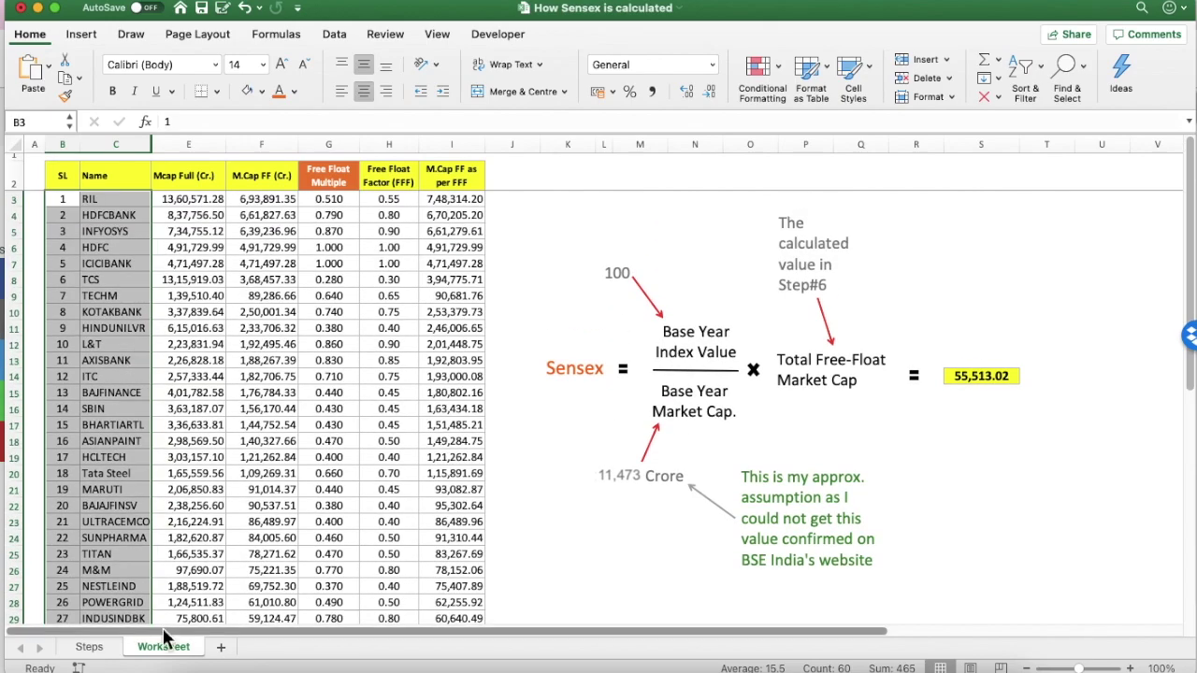
Select Step#2 on the Steps sheet, and highlight its data source, "BSE's website", in the article in Google Chrome
{"action": "left_click", "coordinate": [89, 647]}
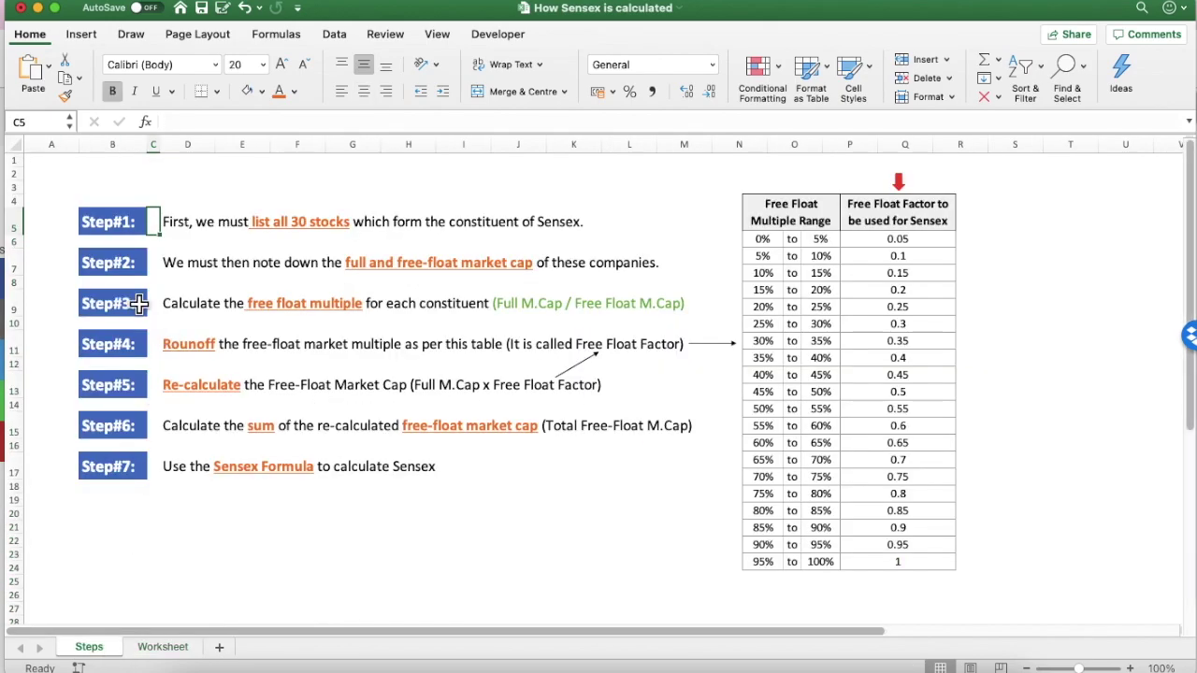
{"action": "left_click", "coordinate": [131, 271]}
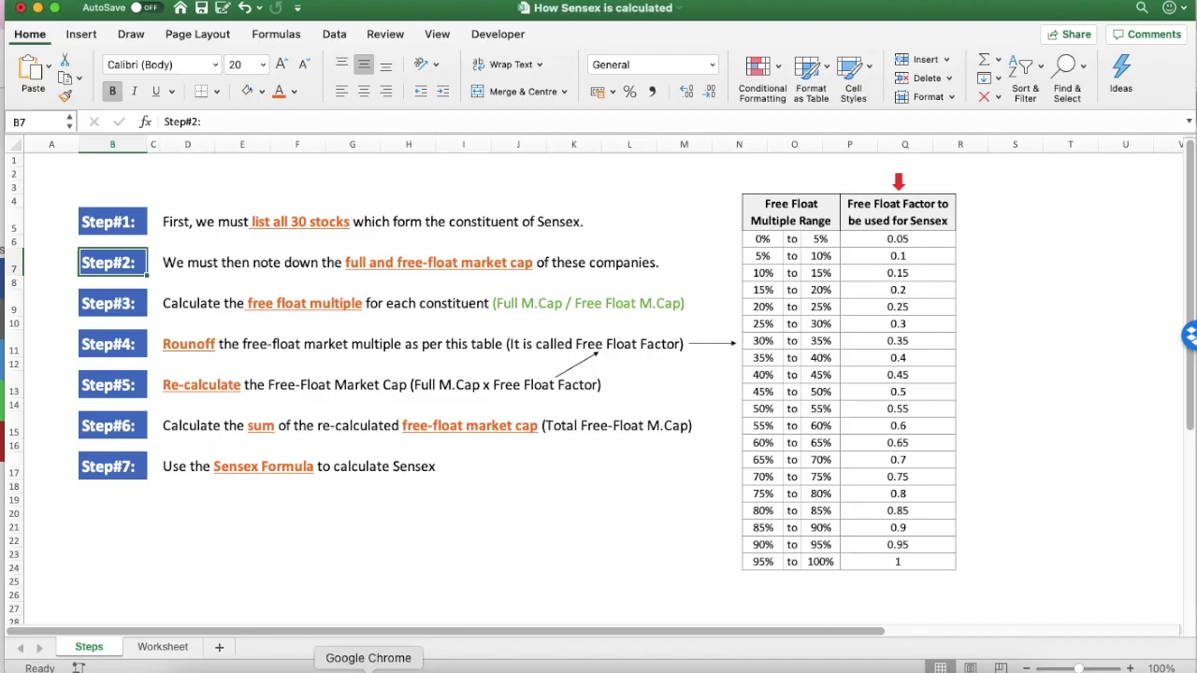
{"action": "left_click", "coordinate": [368, 669]}
{"action": "scroll", "coordinate": [422, 388], "scroll_direction": "down", "scroll_amount": 20}
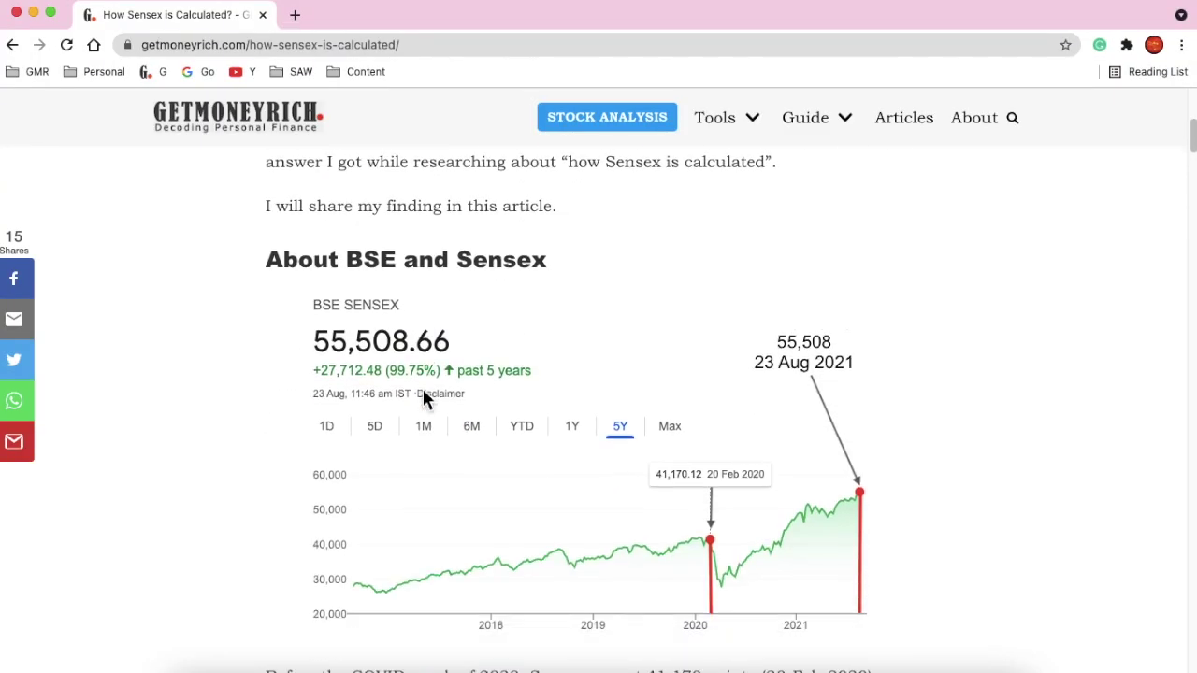
{"action": "scroll", "coordinate": [422, 393], "scroll_direction": "down", "scroll_amount": 12}
{"action": "scroll", "coordinate": [423, 388], "scroll_direction": "up", "scroll_amount": 8}
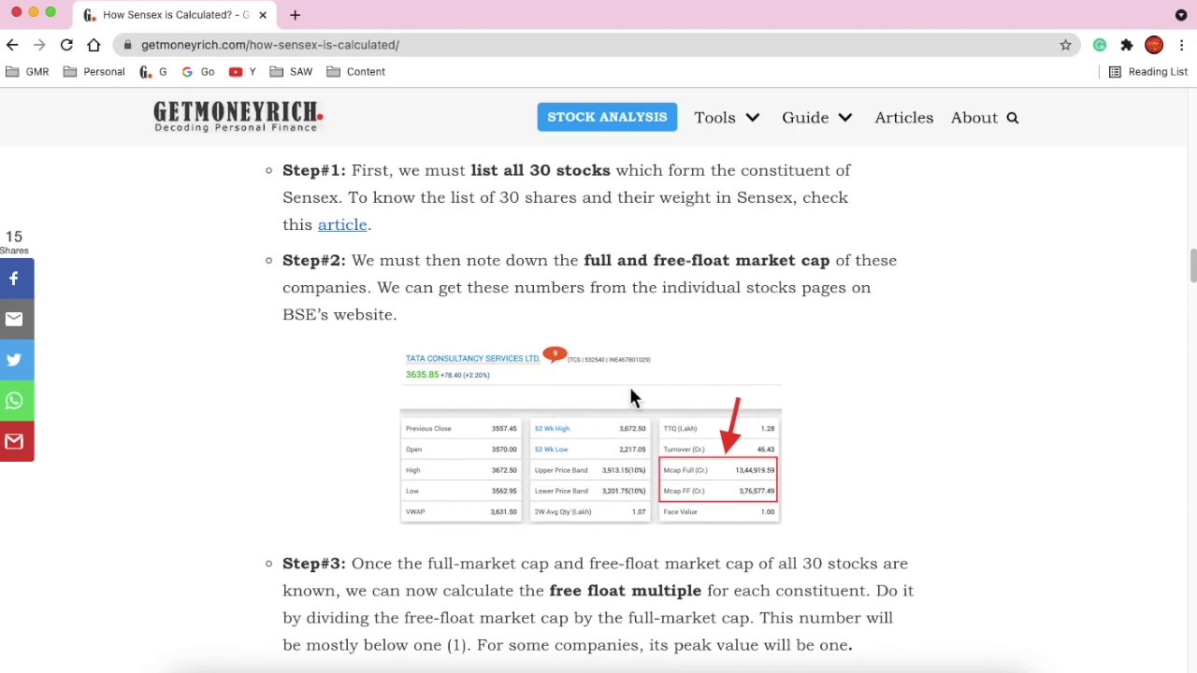
{"action": "left_click_drag", "start_coordinate": [285, 318], "coordinate": [404, 320]}
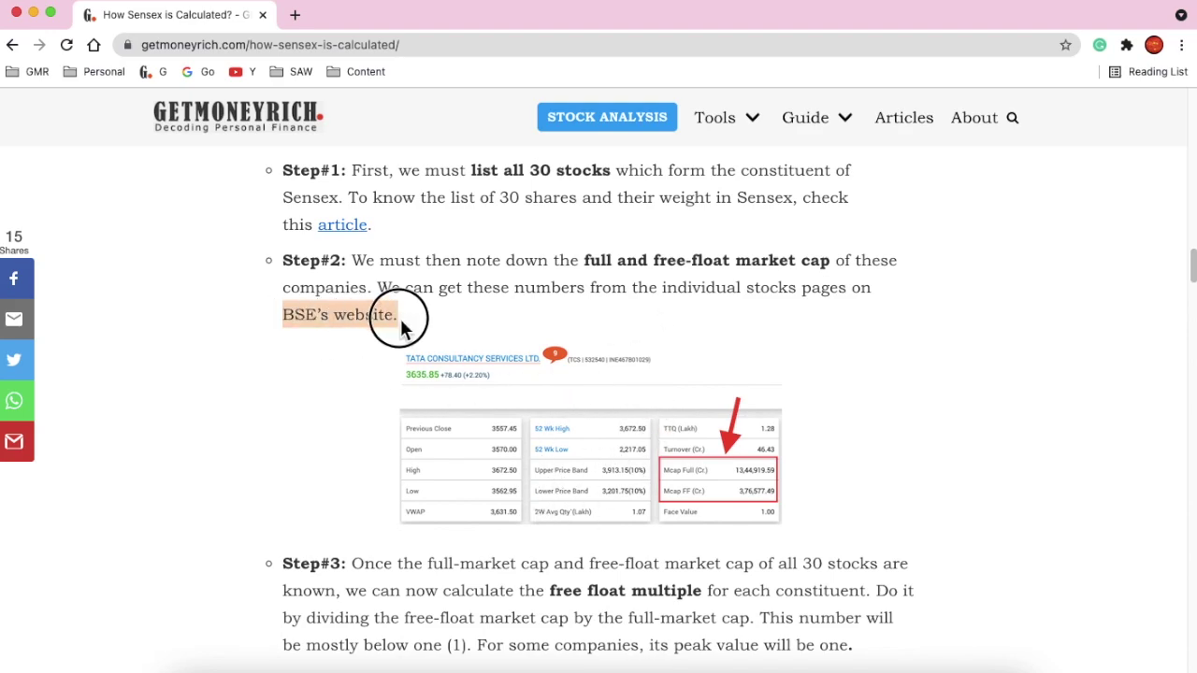
Open bseindia.com in a new browser tab
{"action": "left_click", "coordinate": [301, 21]}
{"action": "type", "text": "bseind"}
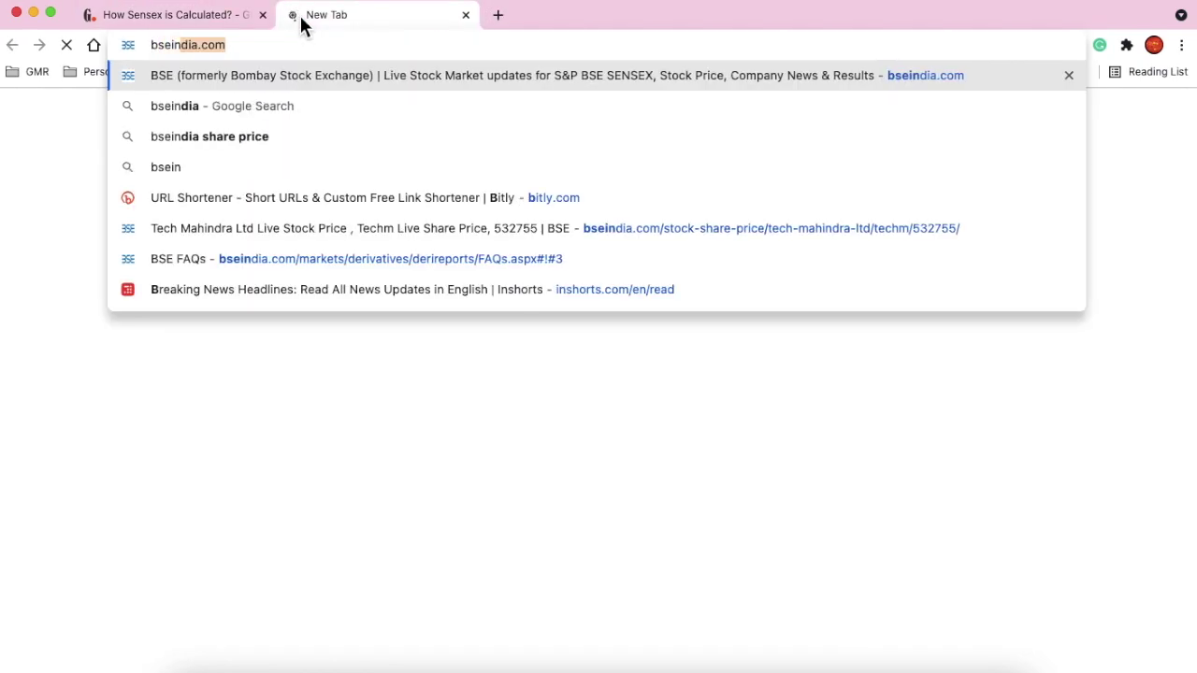
{"action": "type", "text": "ia"}
{"action": "key", "text": "Return"}
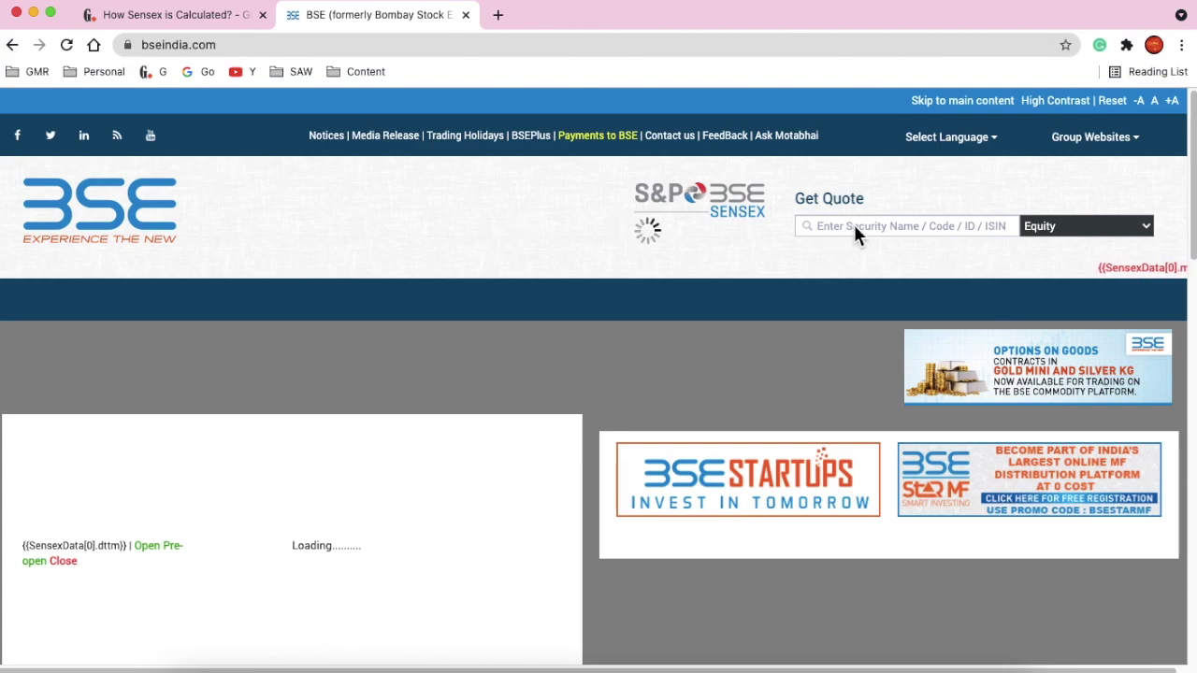
Search the equity quotes for "Reliance Ind" and open the Reliance Industries Ltd stock page
{"action": "left_click", "coordinate": [855, 227]}
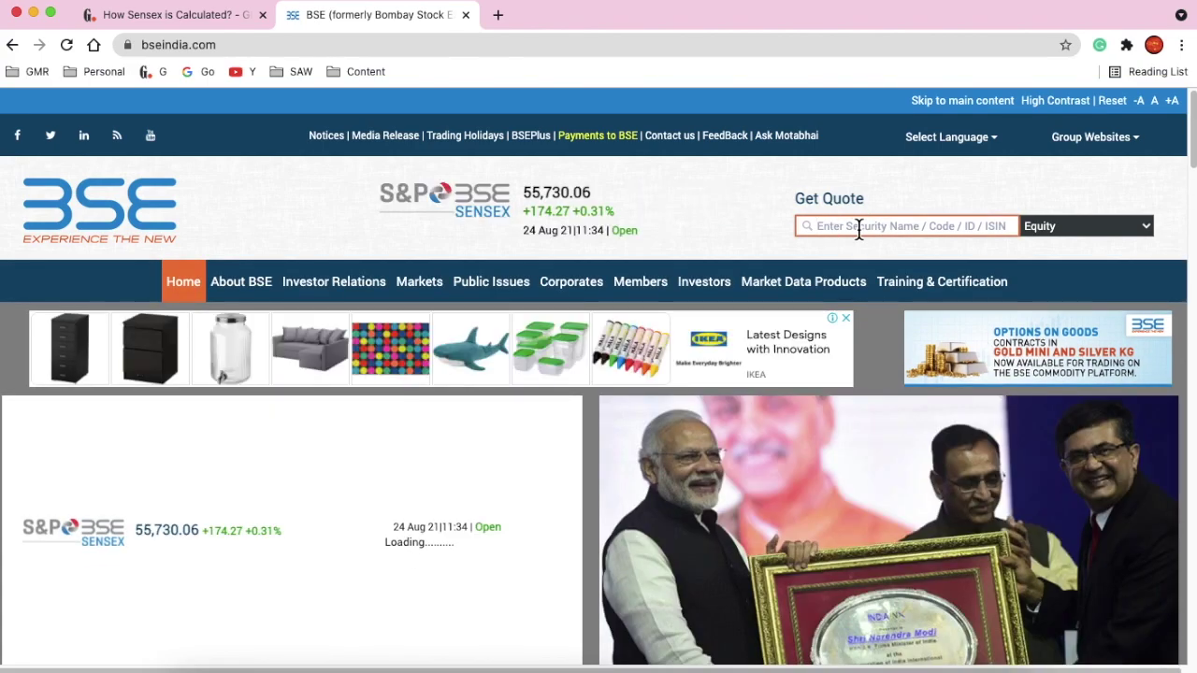
{"action": "type", "text": "Reli"}
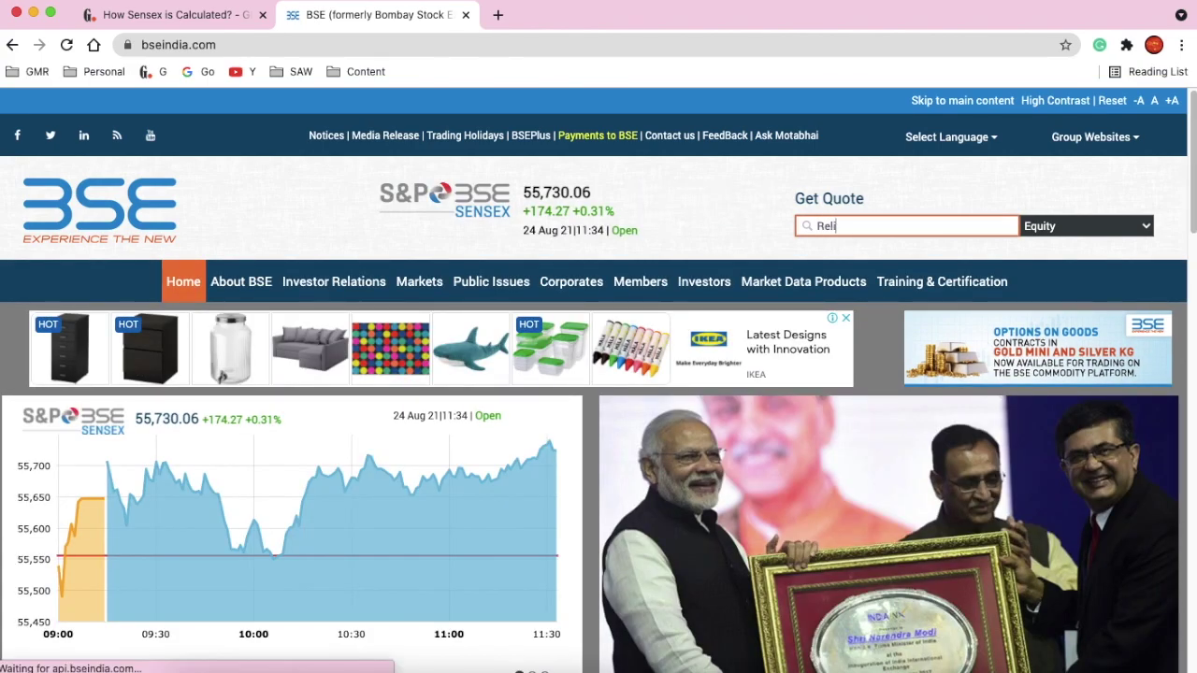
{"action": "type", "text": "ance"}
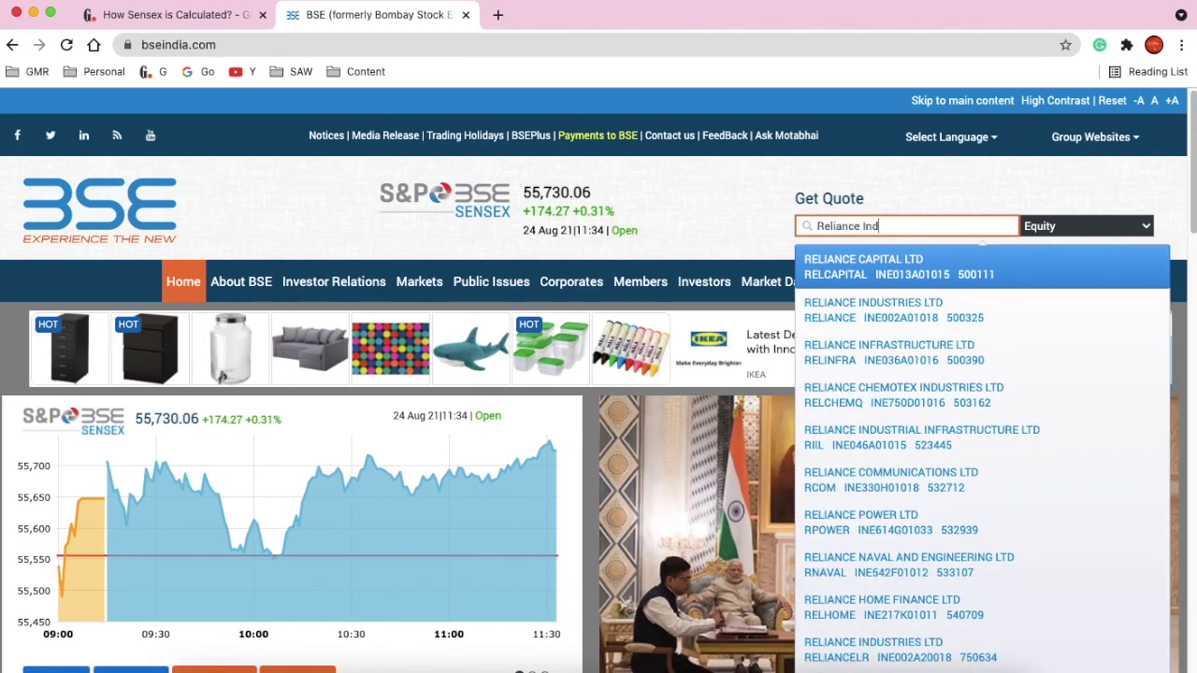
{"action": "type", "text": " Ind"}
{"action": "left_click", "coordinate": [866, 278]}
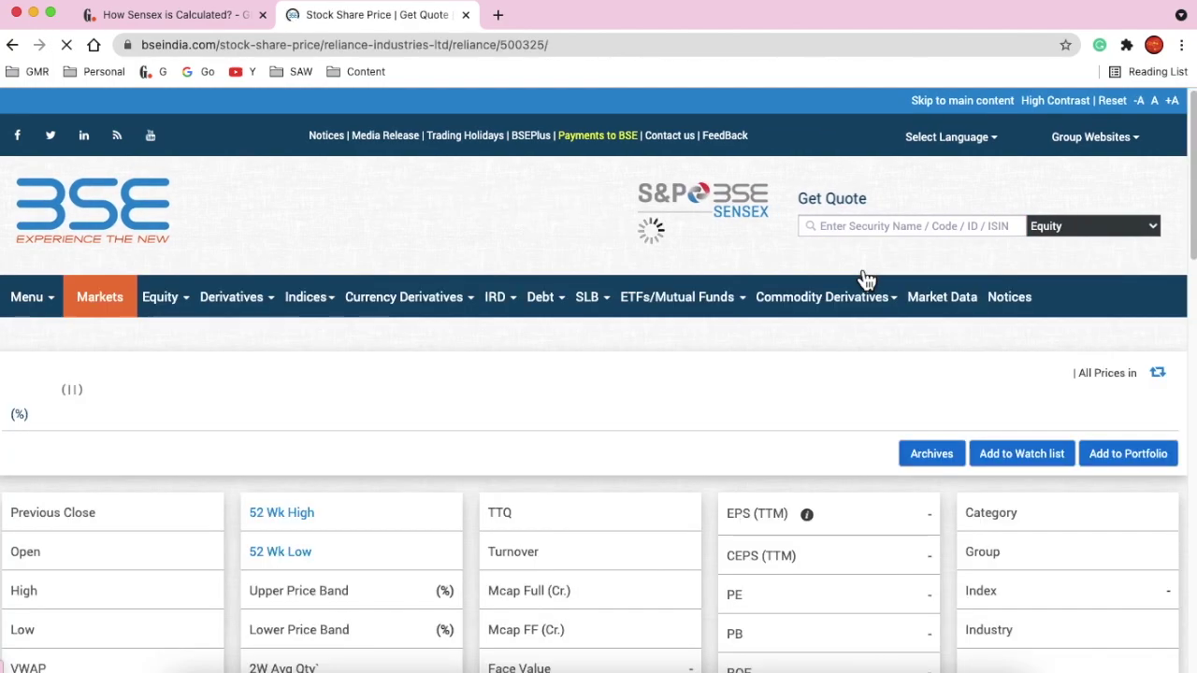
Highlight the Mcap Full (Cr.) and Mcap FF (Cr.) figures on the Reliance Industries page
{"action": "scroll", "coordinate": [866, 278], "scroll_direction": "down", "scroll_amount": 5}
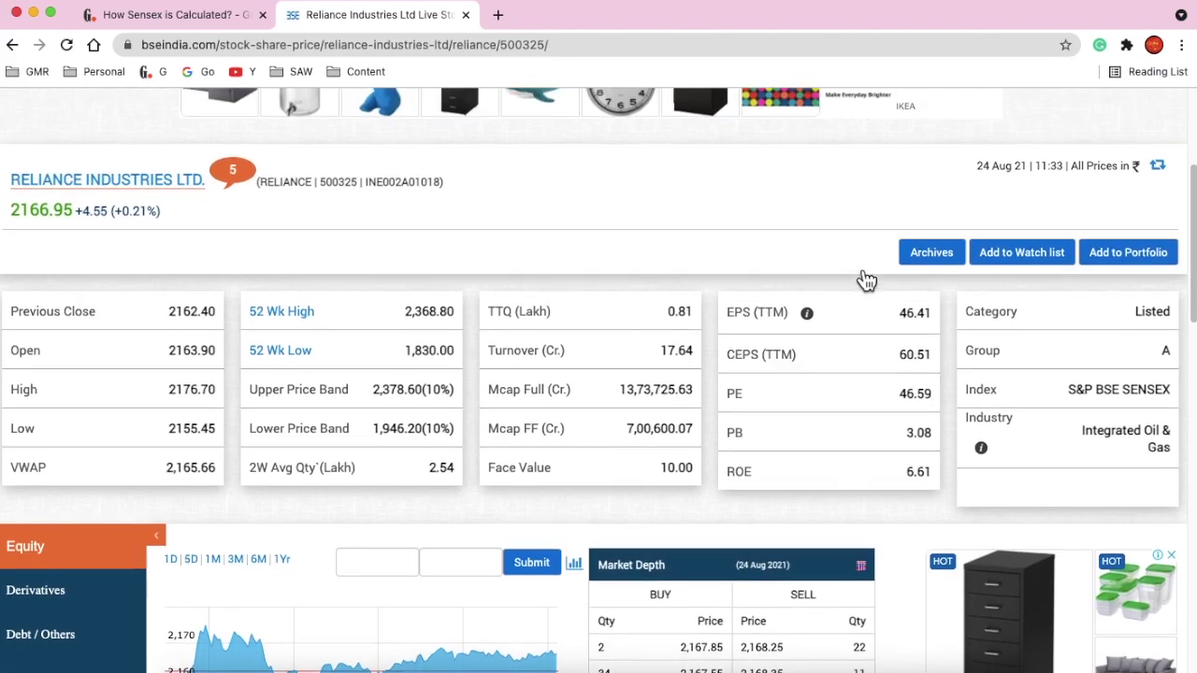
{"action": "scroll", "coordinate": [866, 278], "scroll_direction": "down", "scroll_amount": 1}
{"action": "left_click_drag", "start_coordinate": [489, 333], "coordinate": [693, 337]}
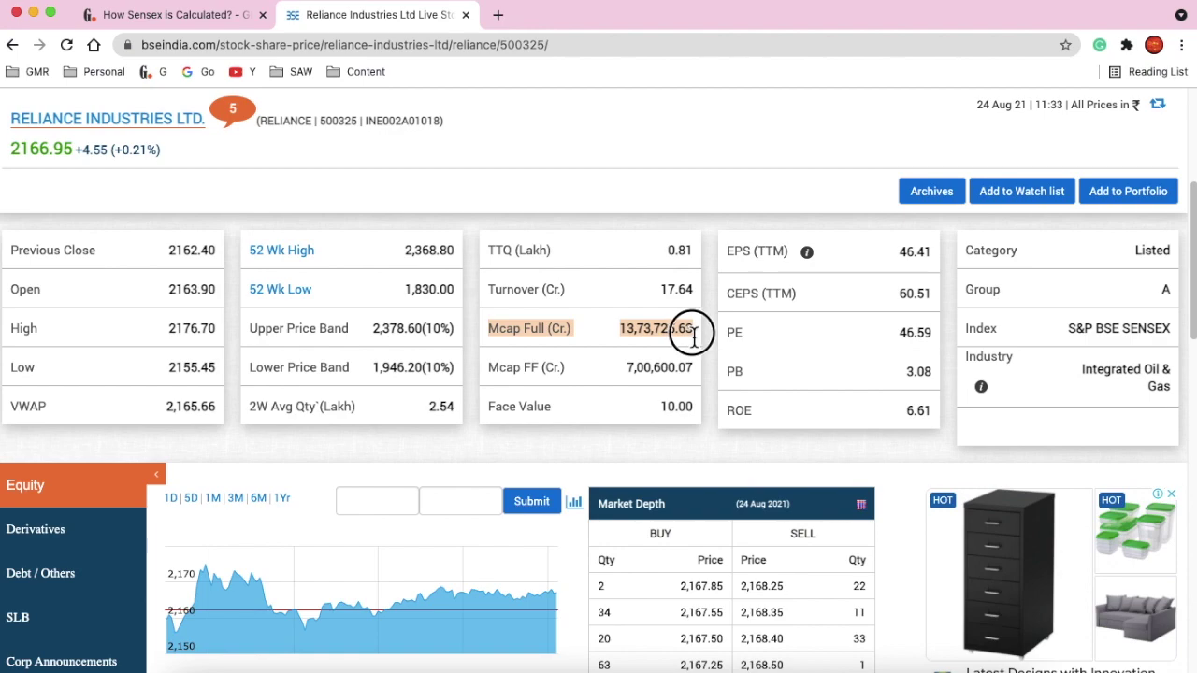
{"action": "left_click_drag", "start_coordinate": [489, 369], "coordinate": [694, 371]}
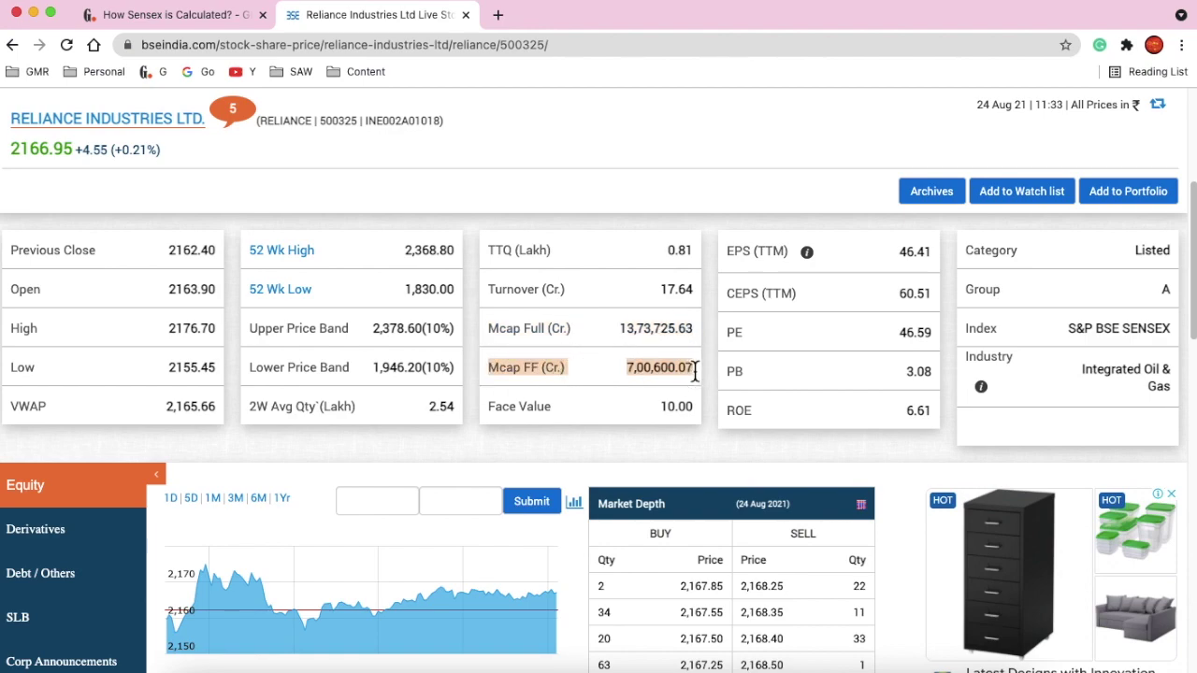
{"action": "scroll", "coordinate": [631, 357], "scroll_direction": "up", "scroll_amount": 1}
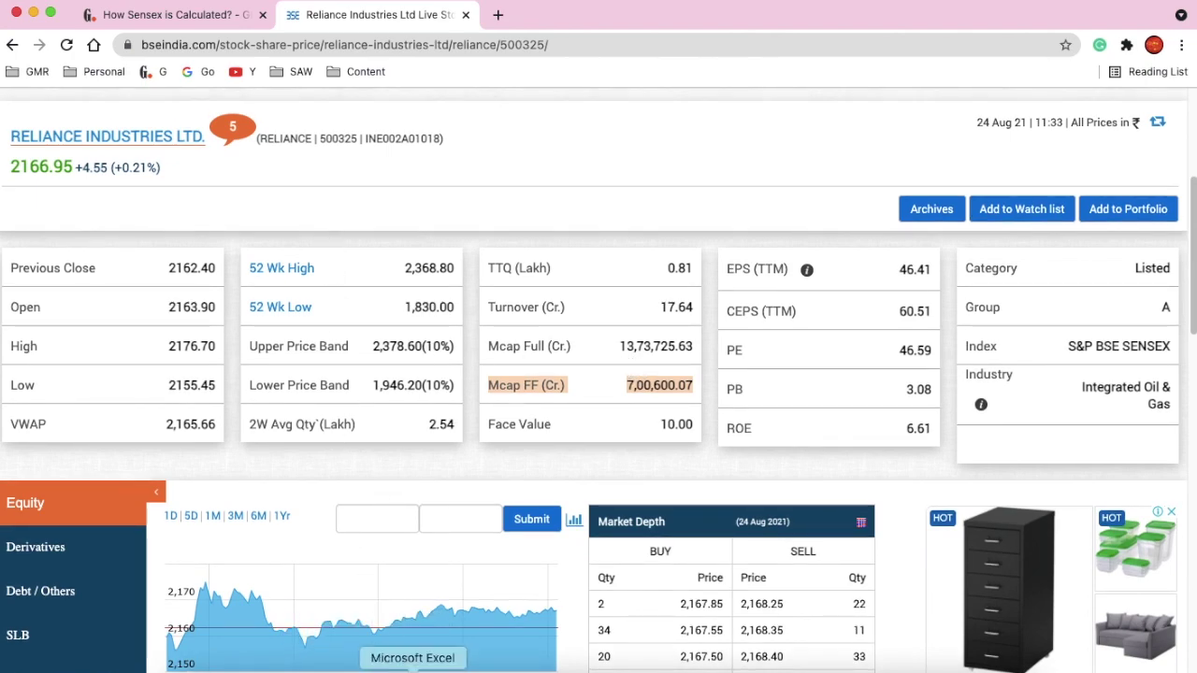
Switch to Excel's Worksheet sheet and review the Mcap Full and M.Cap FF columns, selecting RIL's two values in E3:F3
{"action": "left_click", "coordinate": [412, 669]}
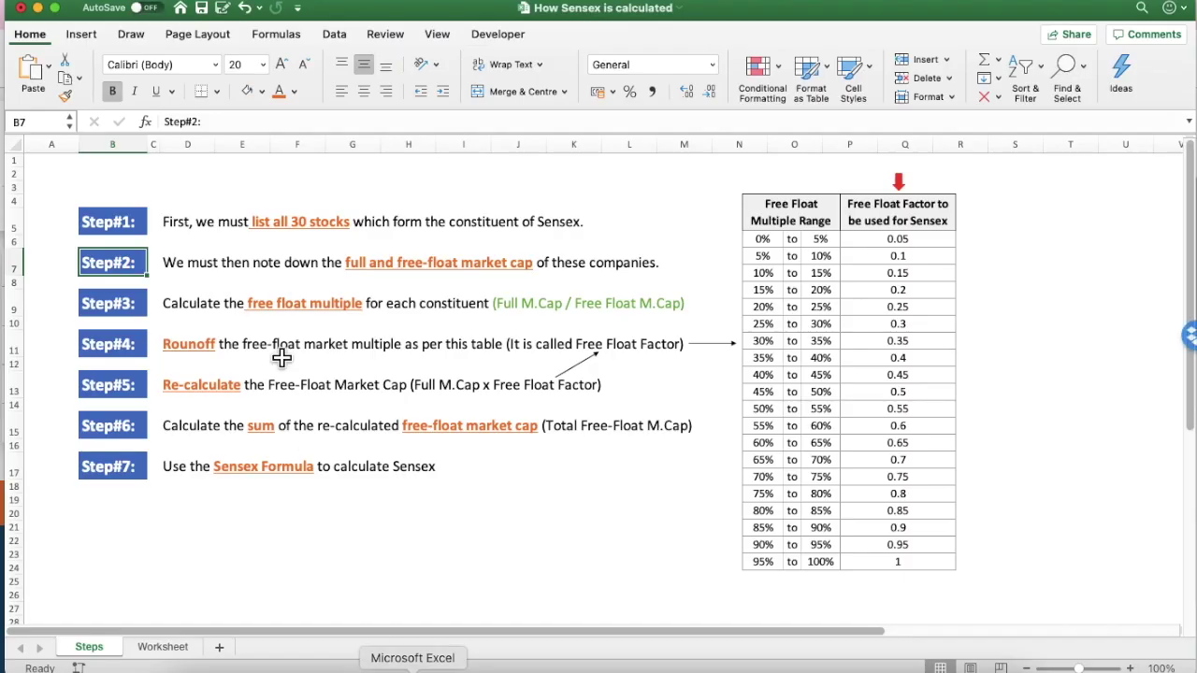
{"action": "left_click", "coordinate": [180, 652]}
{"action": "left_click", "coordinate": [200, 181]}
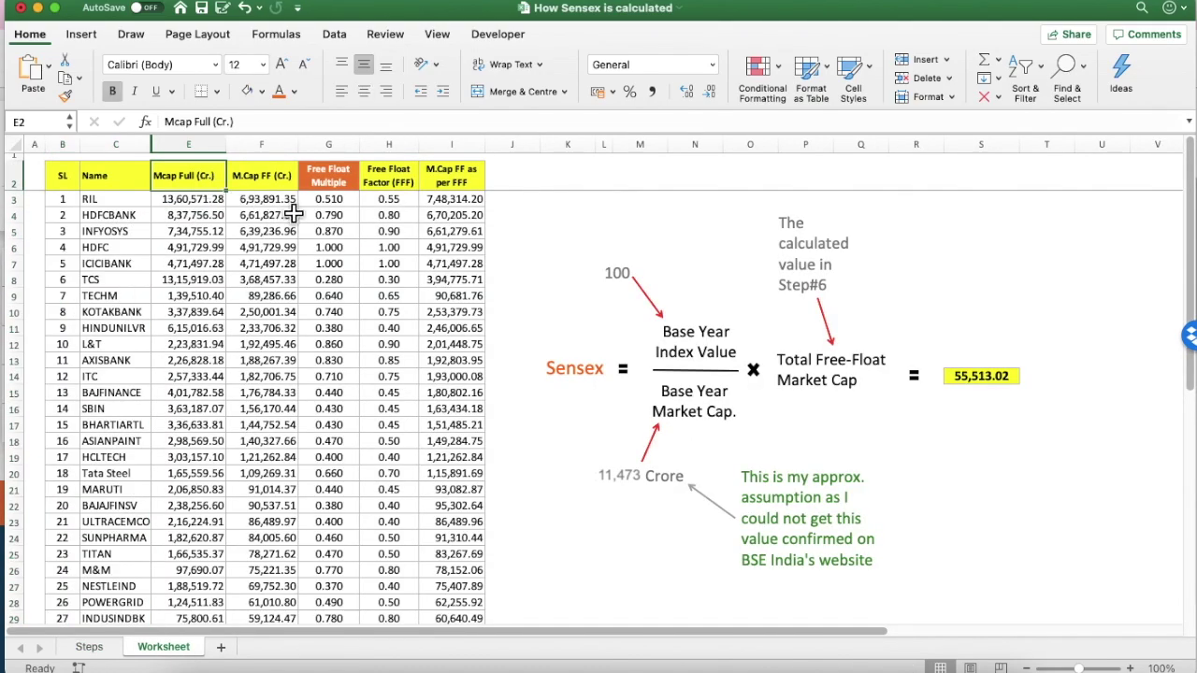
{"action": "left_click", "coordinate": [282, 183]}
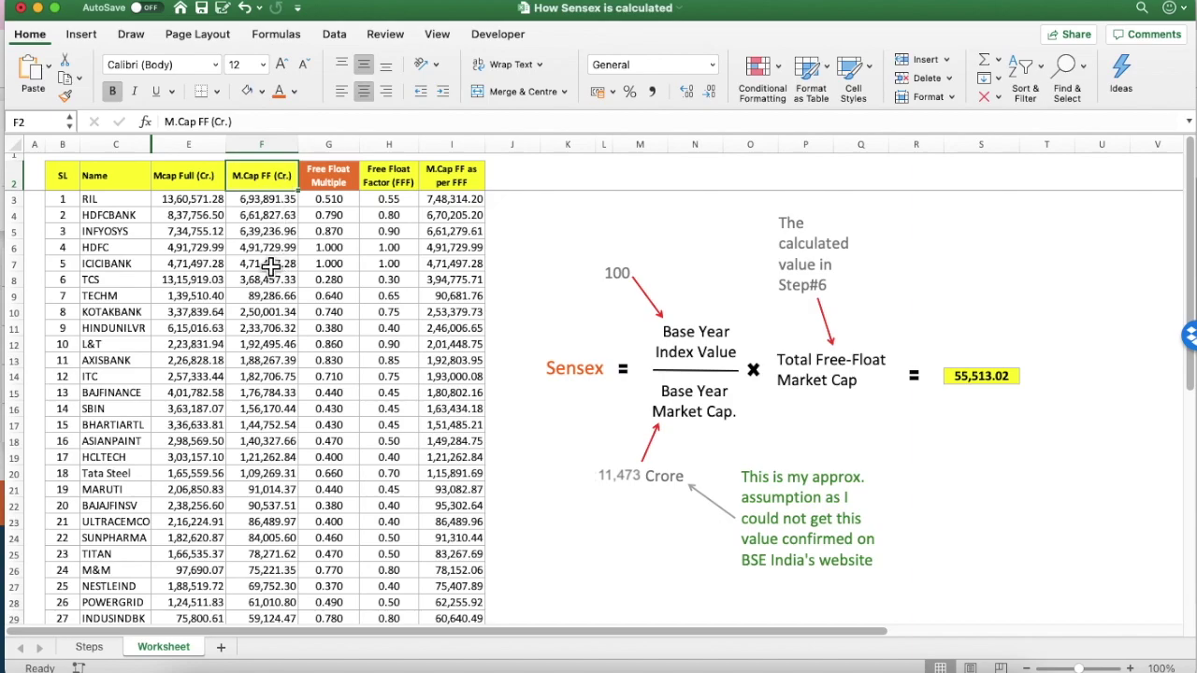
{"action": "left_click", "coordinate": [201, 205]}
{"action": "left_click_drag", "start_coordinate": [201, 205], "coordinate": [265, 209]}
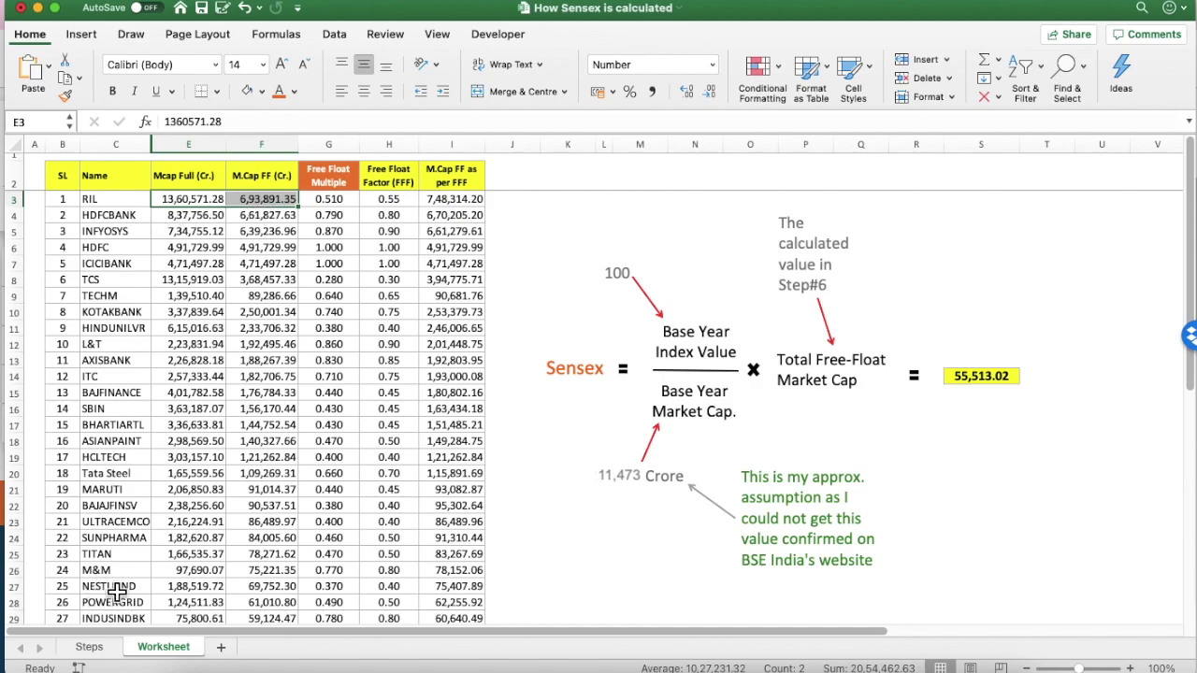
Revisit the Steps sheet, and inspect RIL's Free Float Multiple formula in cell G3 of the Worksheet sheet without changing it
{"action": "left_click", "coordinate": [92, 648]}
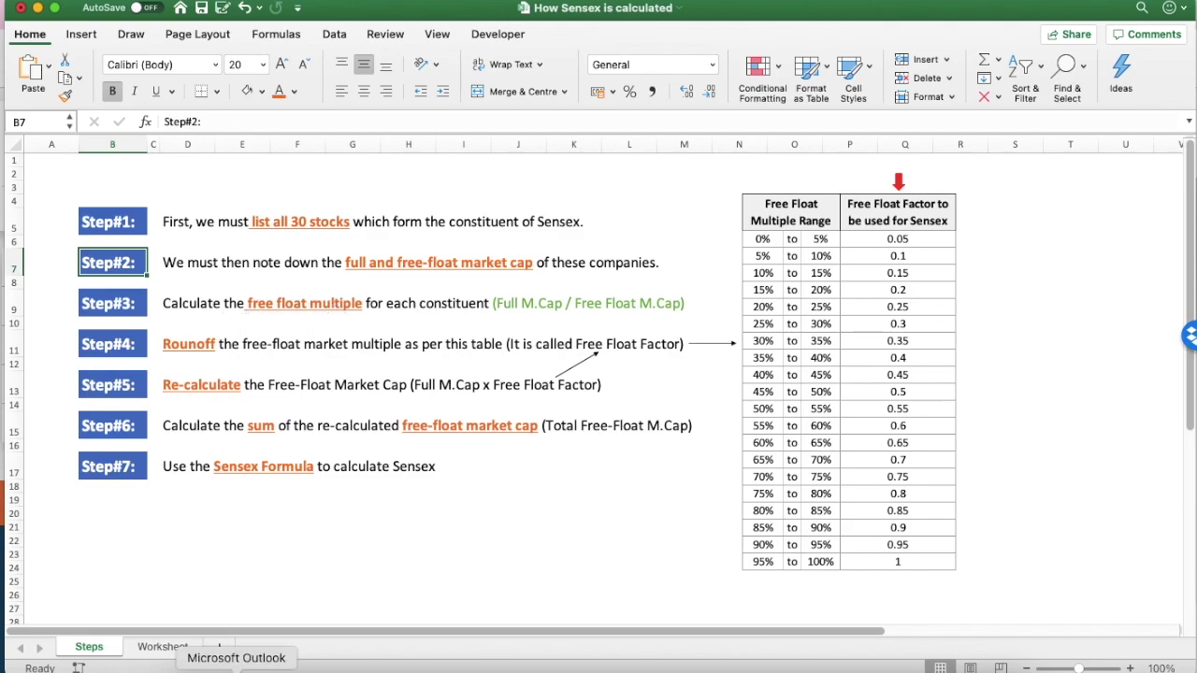
{"action": "left_click", "coordinate": [163, 647]}
{"action": "left_click_drag", "start_coordinate": [328, 176], "coordinate": [341, 458]}
{"action": "left_click", "coordinate": [348, 231]}
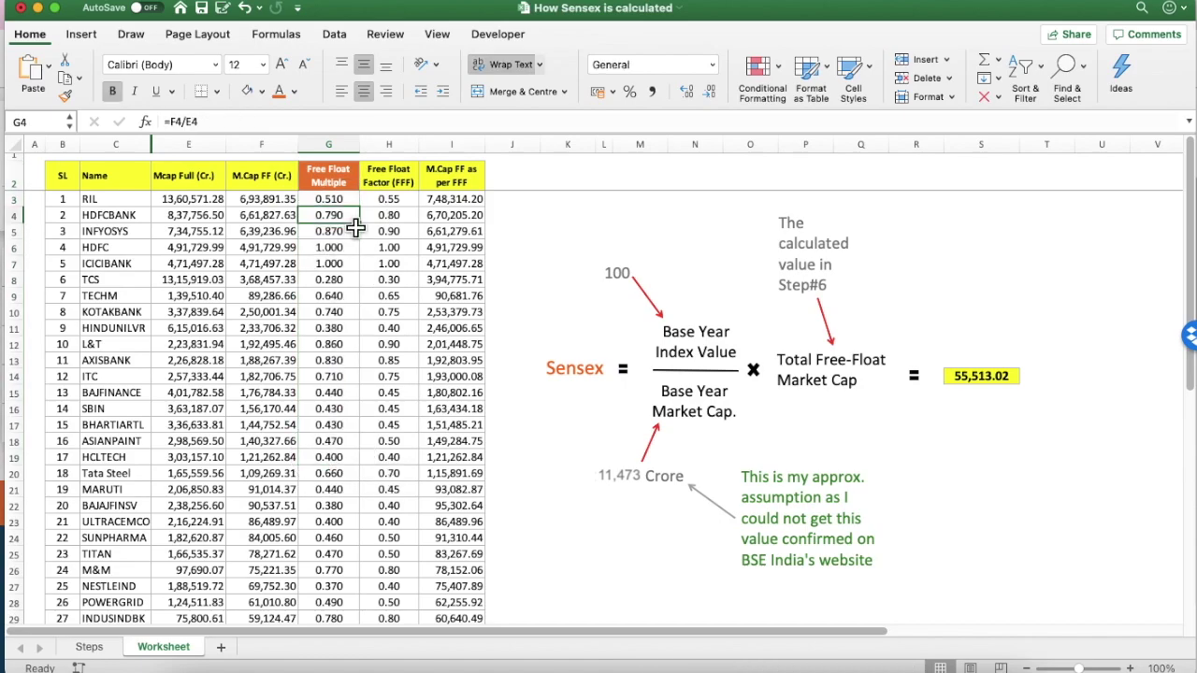
{"action": "left_click", "coordinate": [338, 202]}
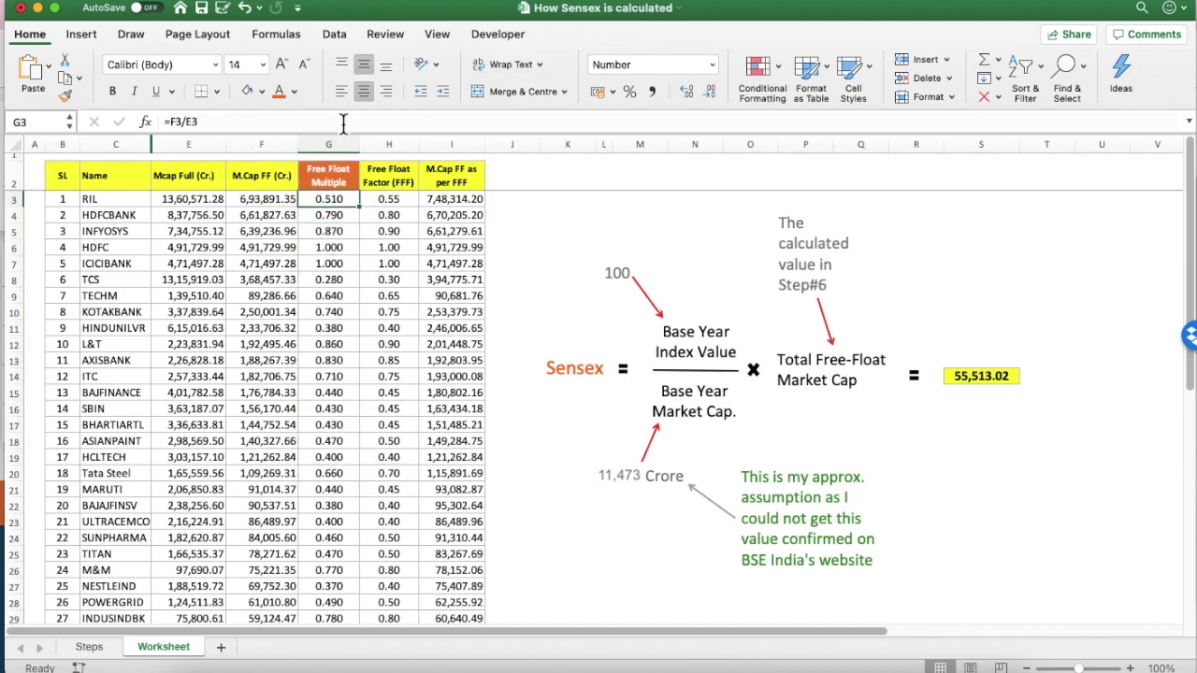
{"action": "key", "text": "F2"}
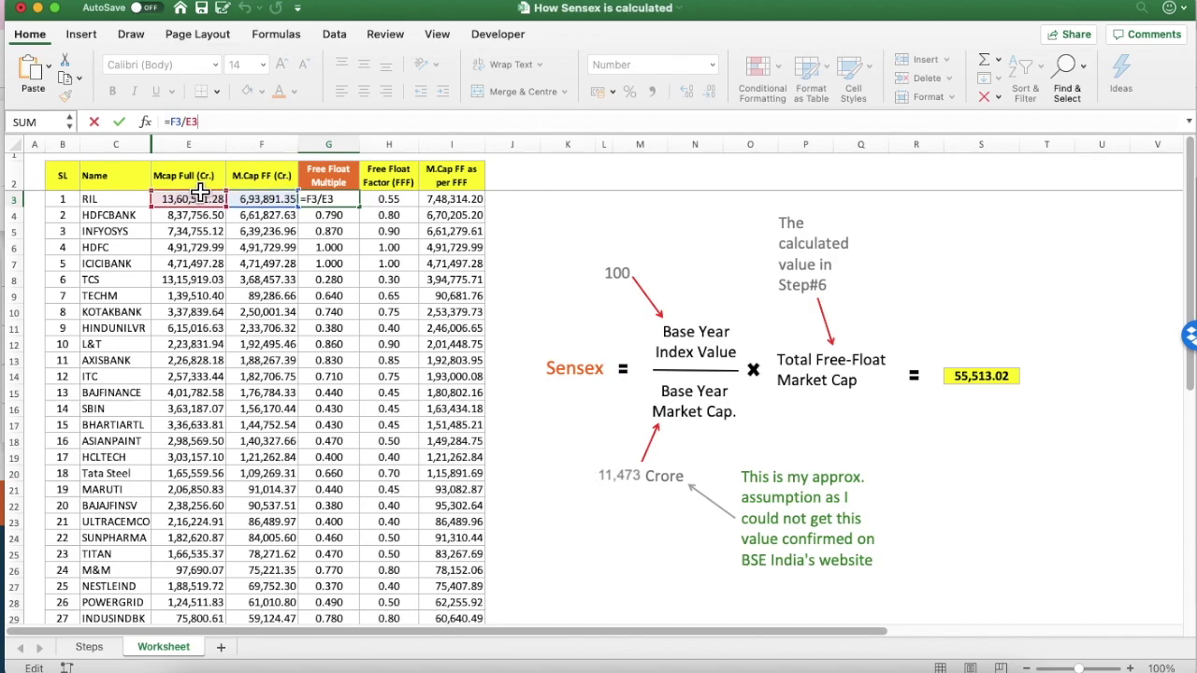
{"action": "key", "text": "Escape"}
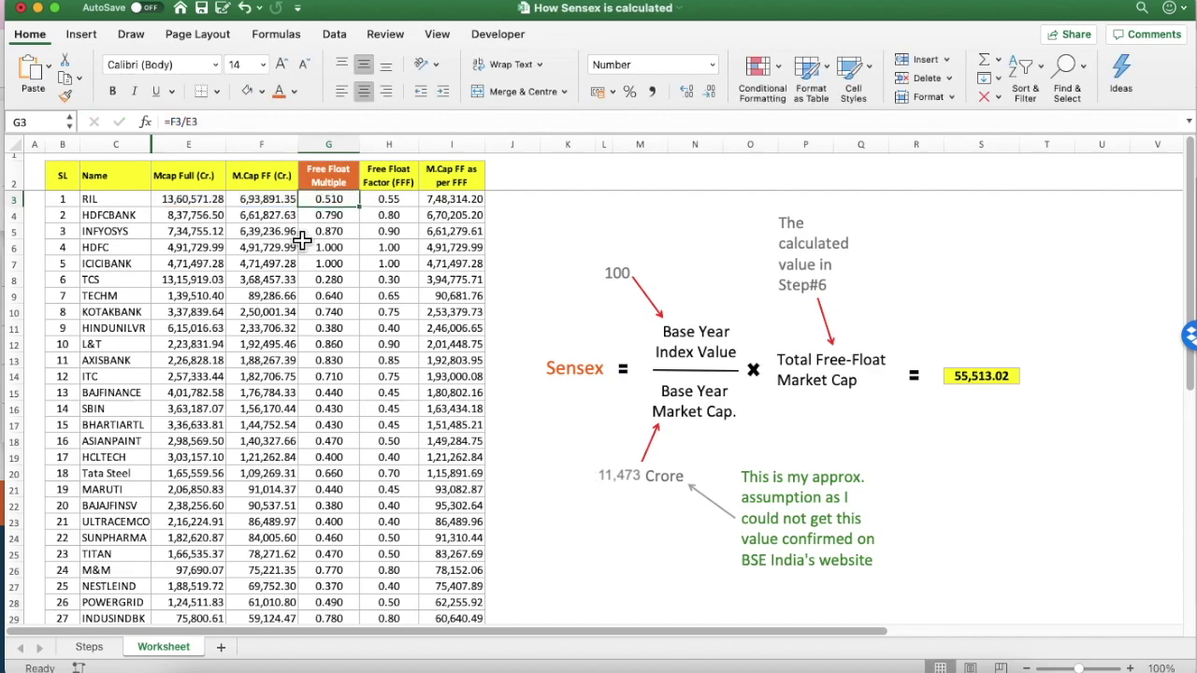
Re-enter RIL's Free Float Multiple in cell G3 as =F3/E3
{"action": "type", "text": "="}
{"action": "key", "text": "Left"}
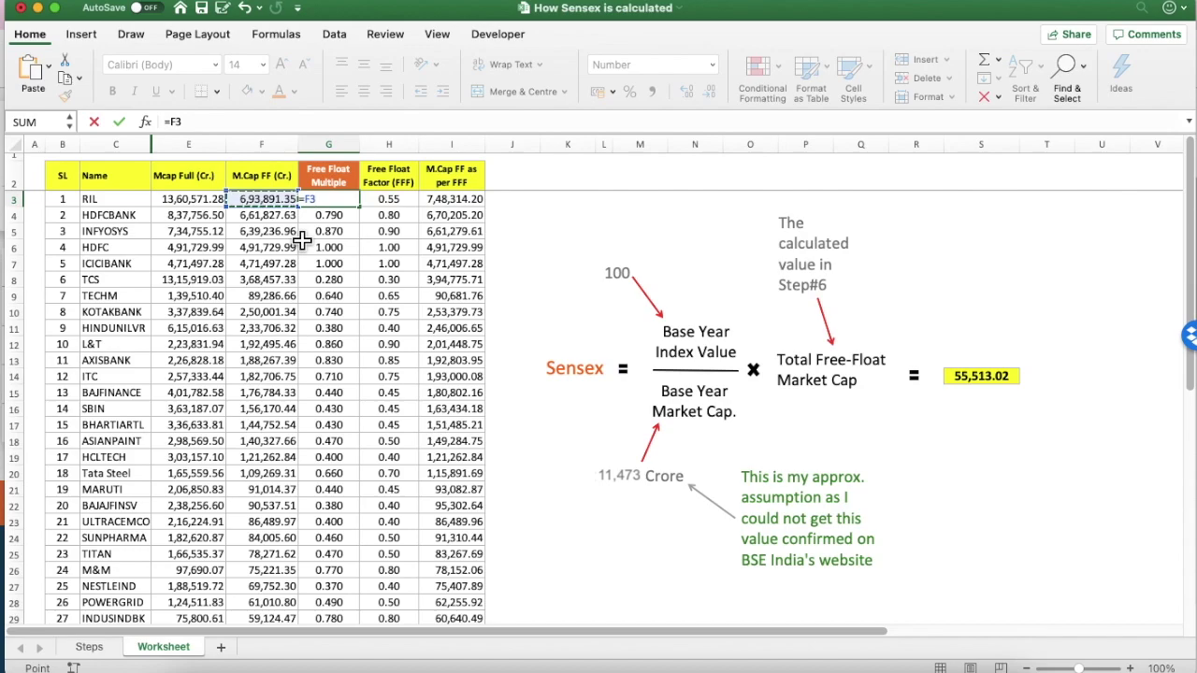
{"action": "type", "text": "/"}
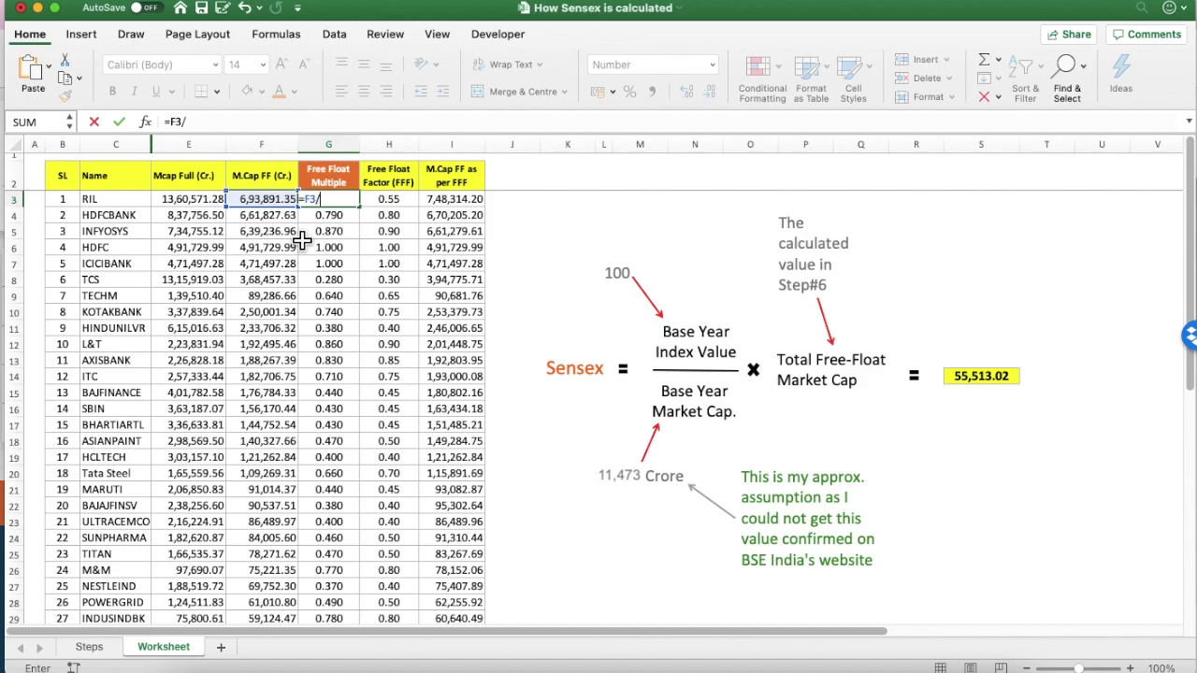
{"action": "left_click", "coordinate": [192, 206]}
{"action": "key", "text": "Return"}
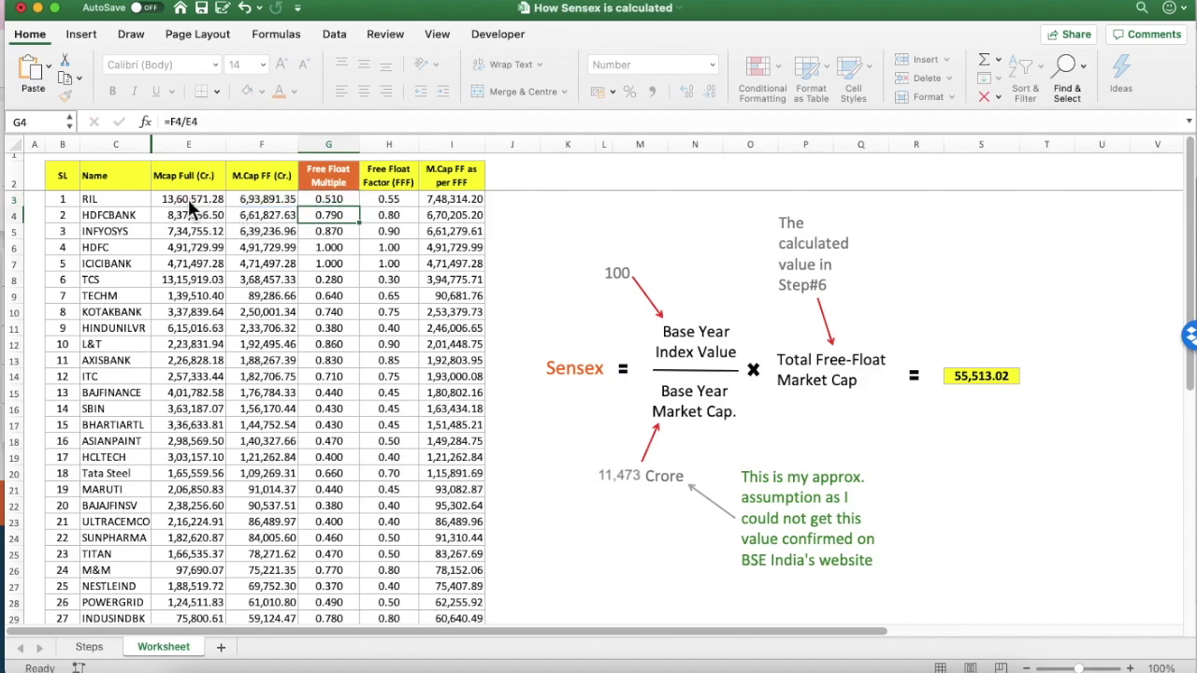
{"action": "key", "text": "Up"}
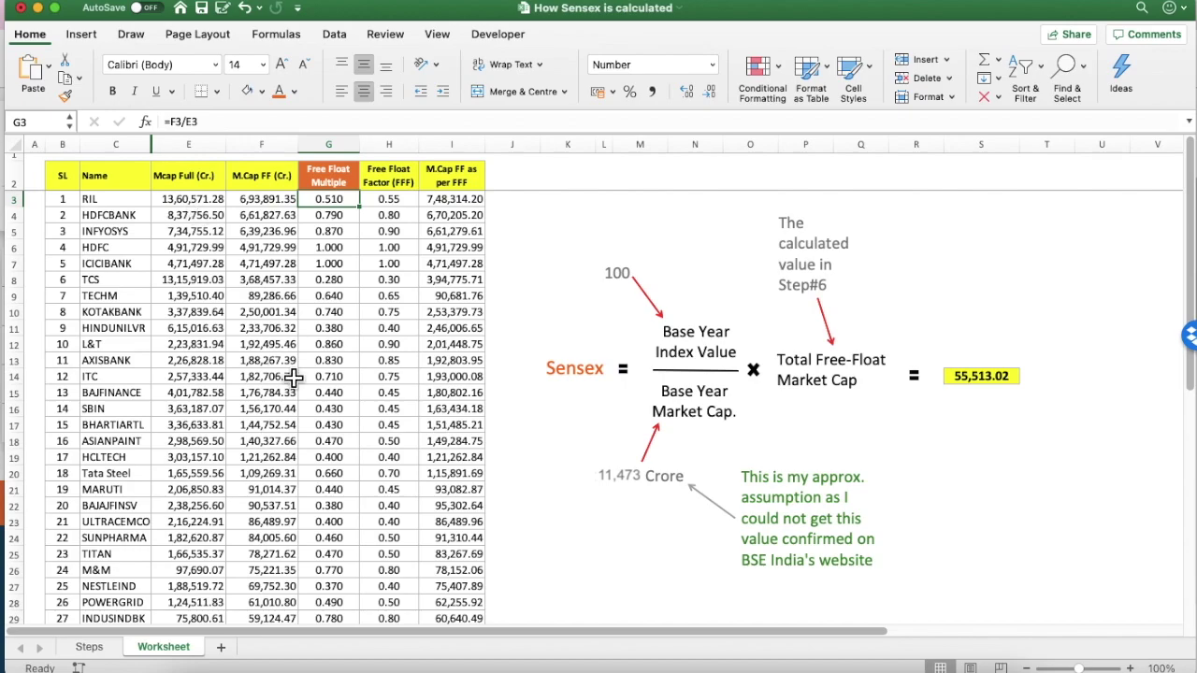
Review the Free Float Multiple column down to ONGC and return to RIL's value in G3
{"action": "scroll", "coordinate": [293, 376], "scroll_direction": "down", "scroll_amount": 4}
{"action": "key", "text": "Up"}
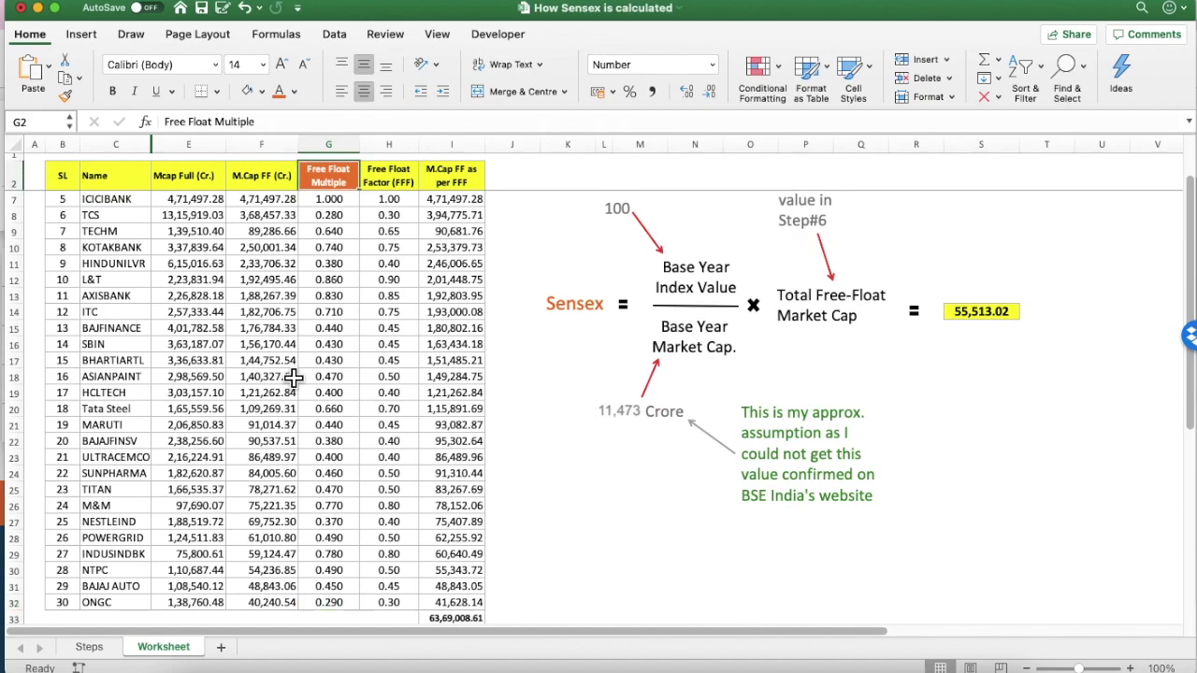
{"action": "key", "text": "Down"}
{"action": "scroll", "coordinate": [293, 376], "scroll_direction": "up", "scroll_amount": 4}
Revisit the Steps sheet, and highlight the Worksheet's Free Float Multiple column from its header through ONGC (G2:G32)
{"action": "left_click", "coordinate": [89, 646]}
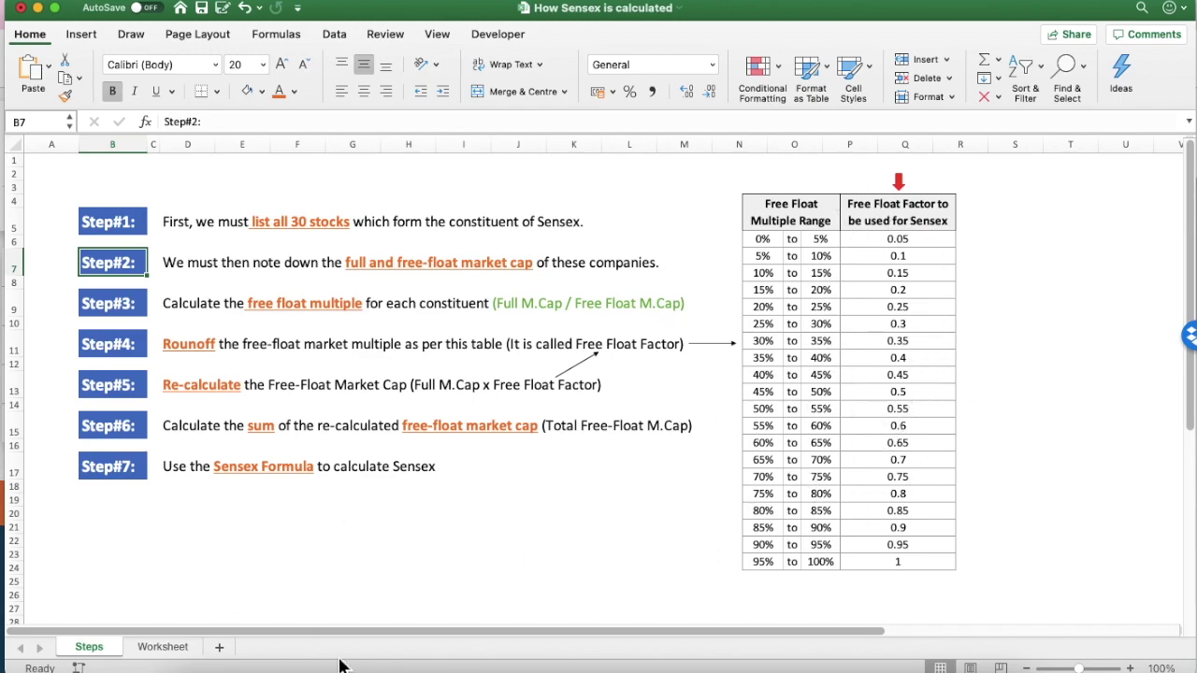
{"action": "left_click", "coordinate": [163, 647]}
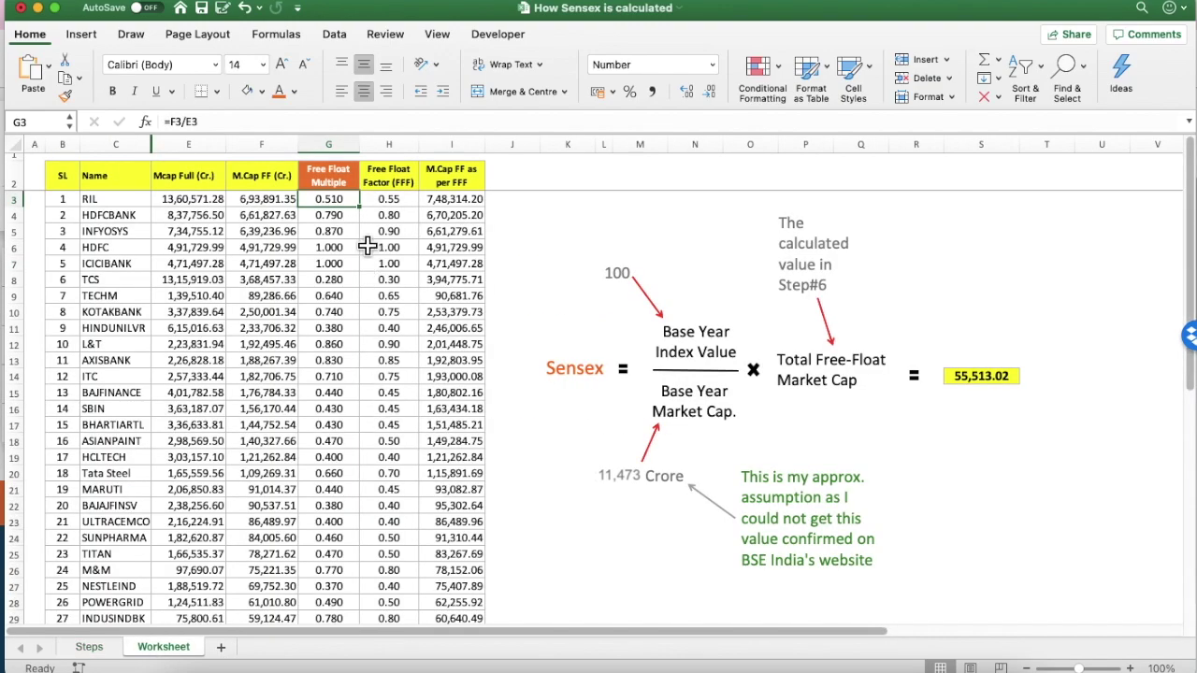
{"action": "left_click_drag", "start_coordinate": [328, 178], "coordinate": [342, 565]}
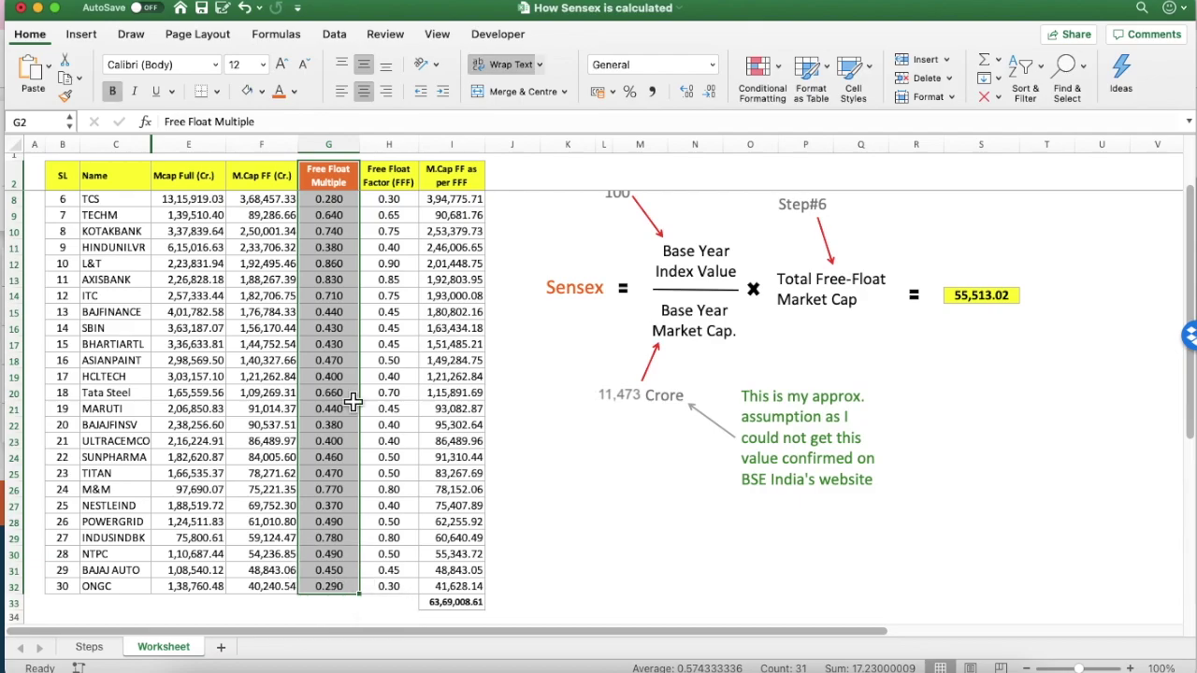
{"action": "scroll", "coordinate": [353, 400], "scroll_direction": "up", "scroll_amount": 3}
{"action": "scroll", "coordinate": [385, 262], "scroll_direction": "left", "scroll_amount": 1}
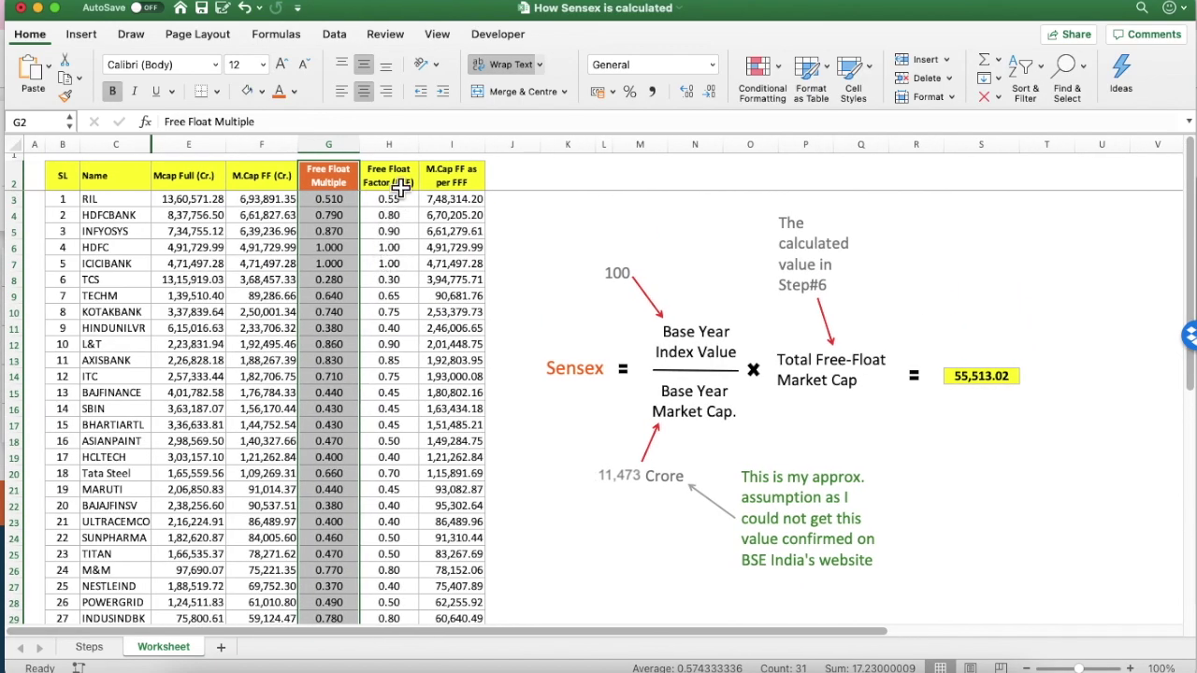
Highlight the Free Float Factor (FFF) column from its header through ONGC (H2:H32), and clear the selection
{"action": "left_click", "coordinate": [401, 184]}
{"action": "left_click_drag", "start_coordinate": [402, 184], "coordinate": [395, 619]}
{"action": "scroll", "coordinate": [402, 496], "scroll_direction": "up", "scroll_amount": 3}
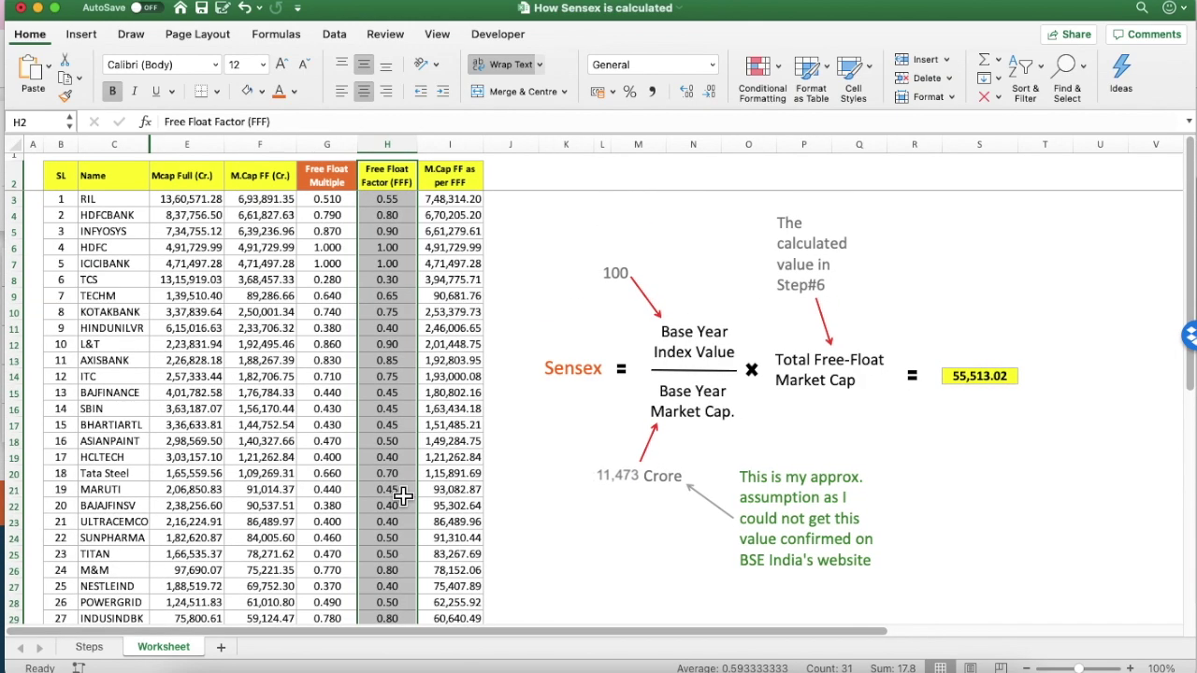
{"action": "left_click", "coordinate": [292, 528]}
Compare RIL's Free Float Multiple in G3 with the range table on the Steps sheet and its factor in H3
{"action": "left_click", "coordinate": [89, 647]}
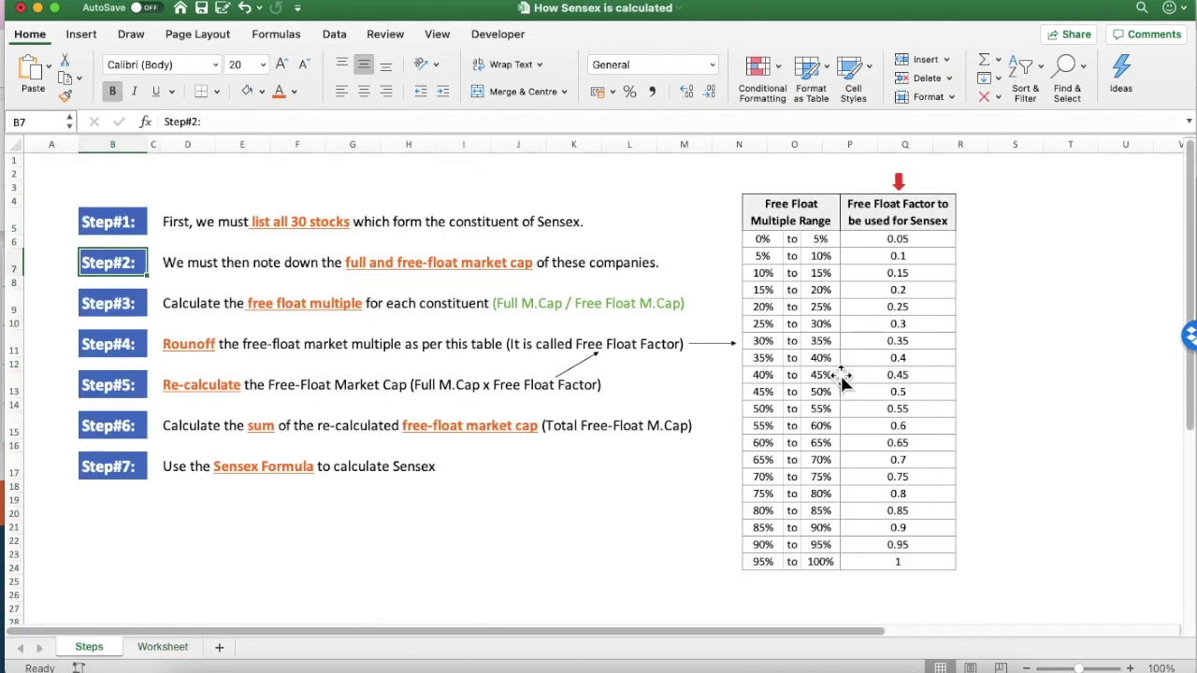
{"action": "left_click", "coordinate": [159, 656]}
{"action": "left_click", "coordinate": [348, 200]}
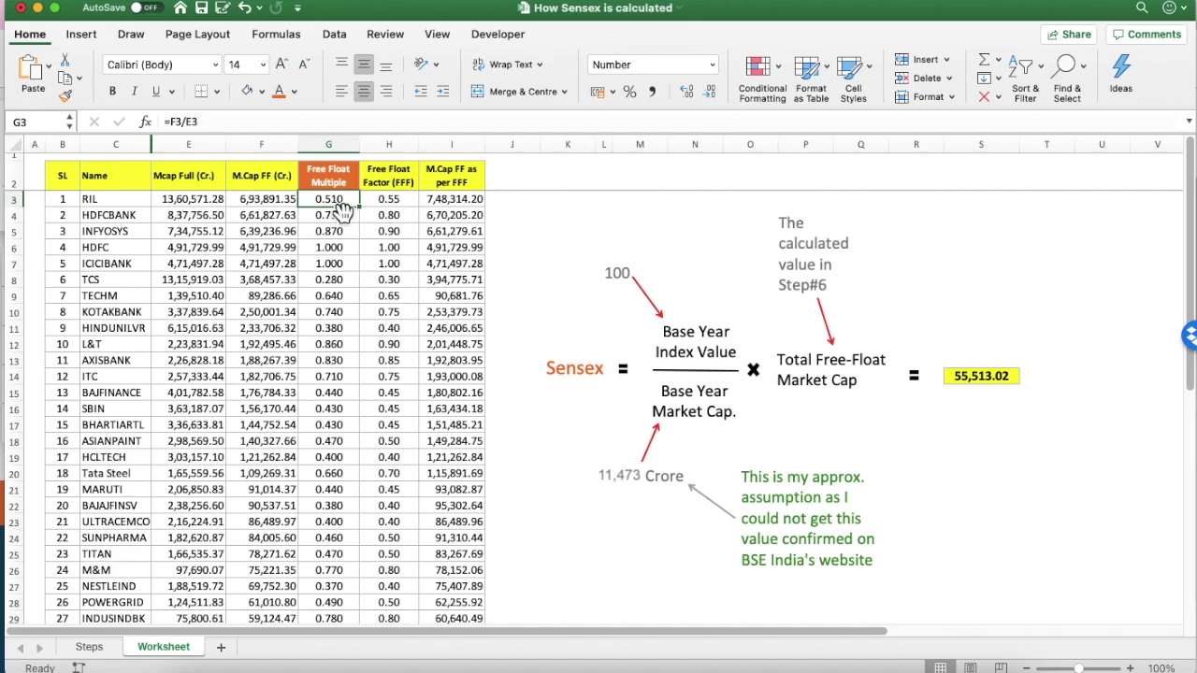
{"action": "left_click", "coordinate": [93, 649]}
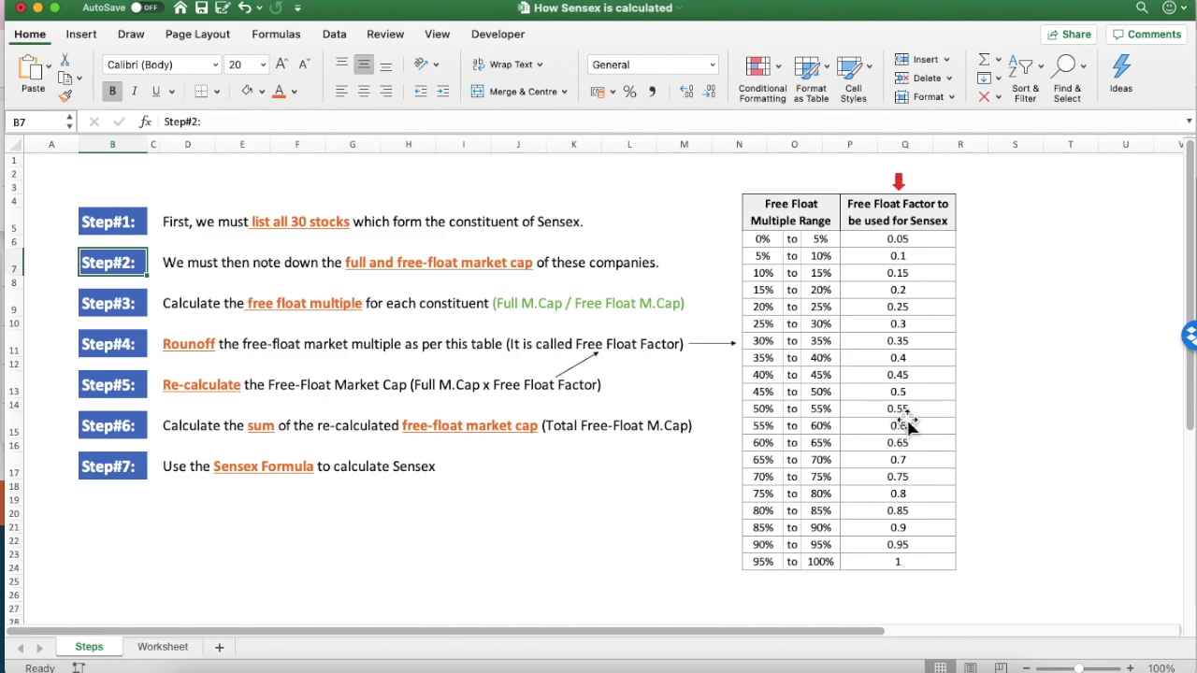
{"action": "left_click", "coordinate": [161, 647]}
{"action": "left_click", "coordinate": [379, 200]}
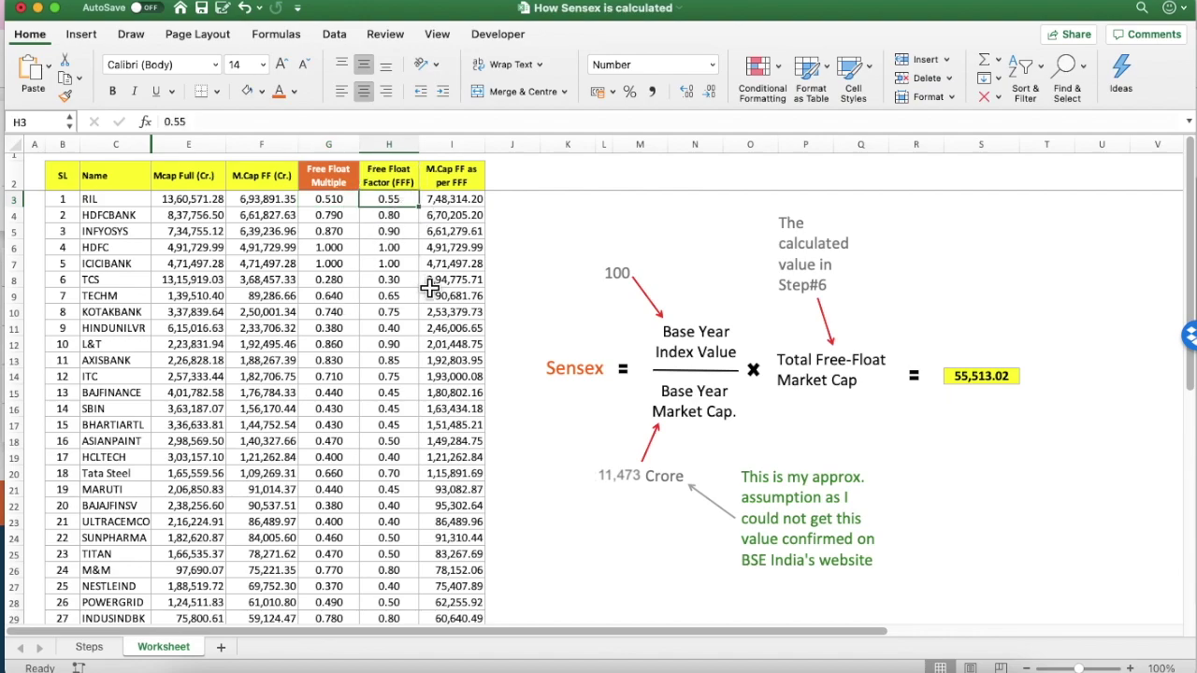
Check HDFCBANK's Free Float Multiple in G4 against the Steps sheet's range table and its factor in H4
{"action": "key", "text": "Down"}
{"action": "key", "text": "Left"}
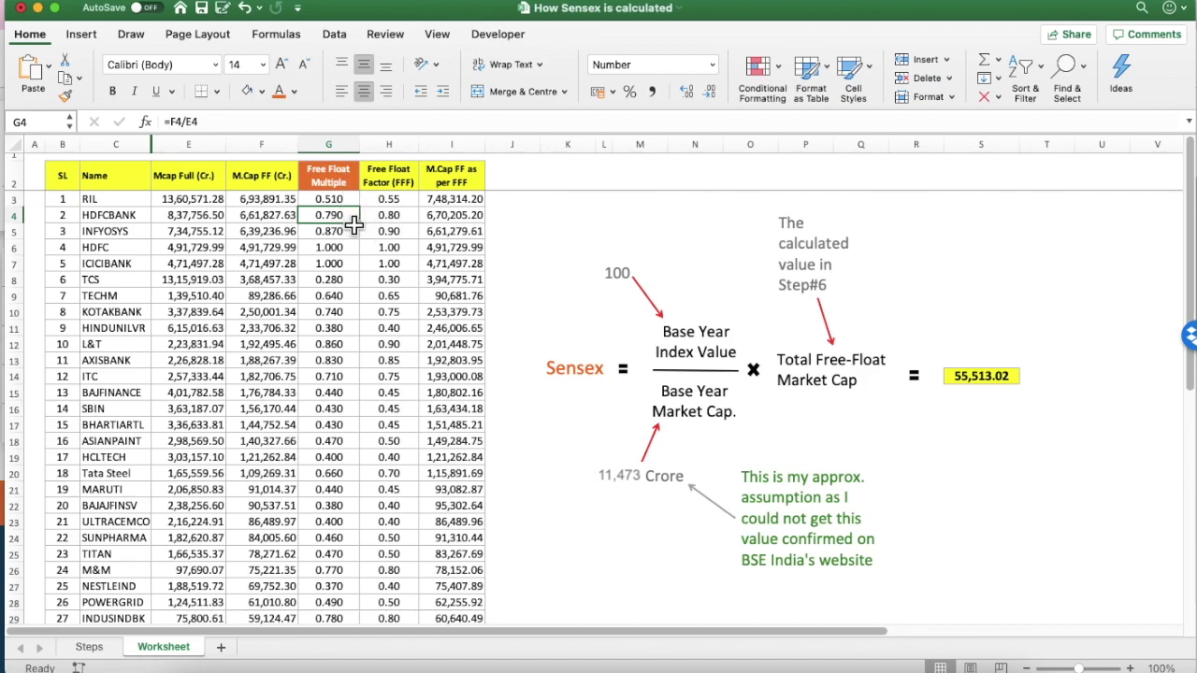
{"action": "left_click", "coordinate": [89, 646]}
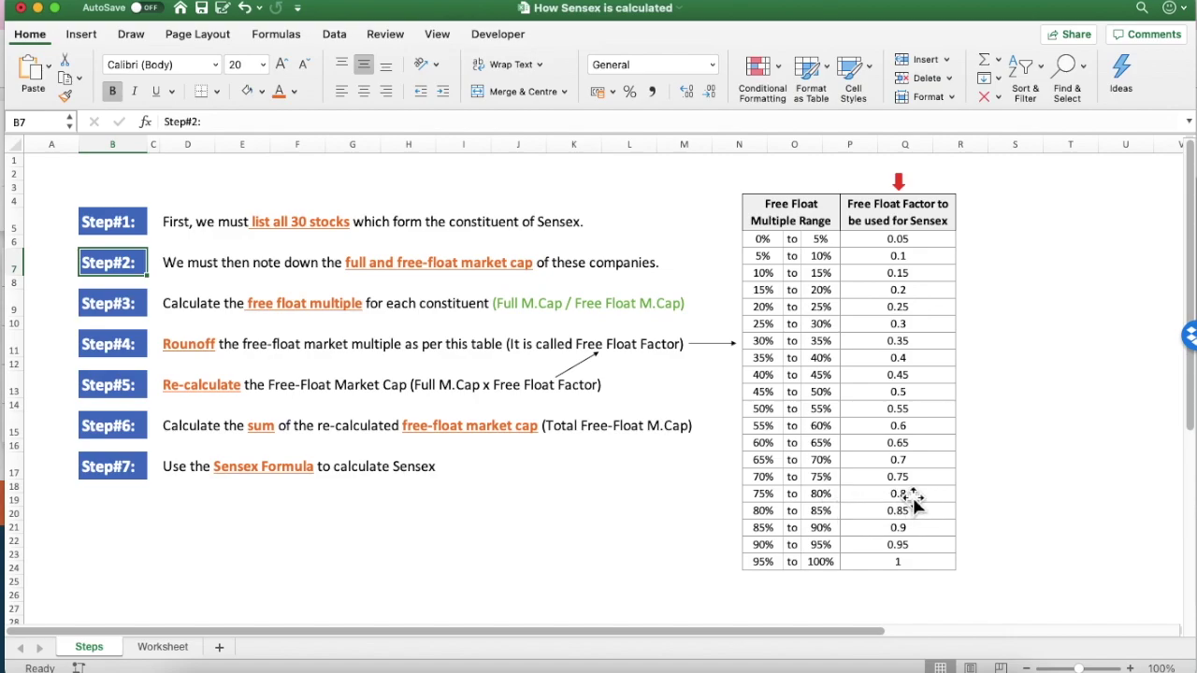
{"action": "left_click", "coordinate": [162, 647]}
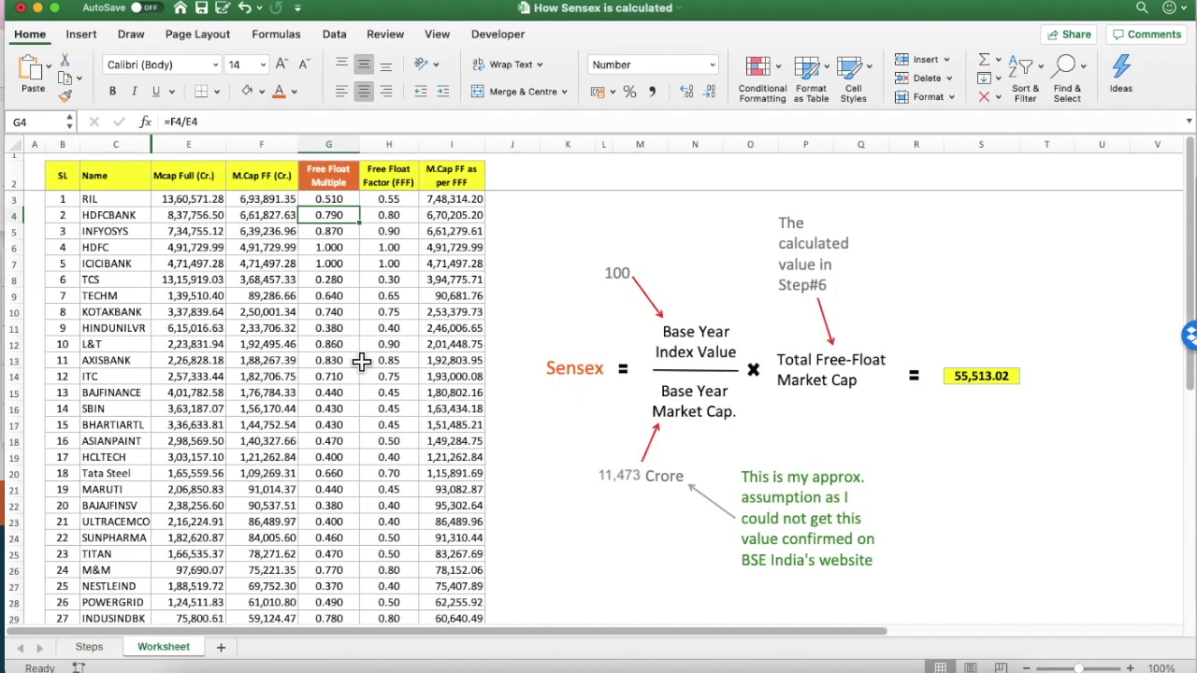
{"action": "left_click", "coordinate": [399, 218]}
Review the Free Float Factor (FFF) column from RIL to its last entry and back
{"action": "key", "text": "Up"}
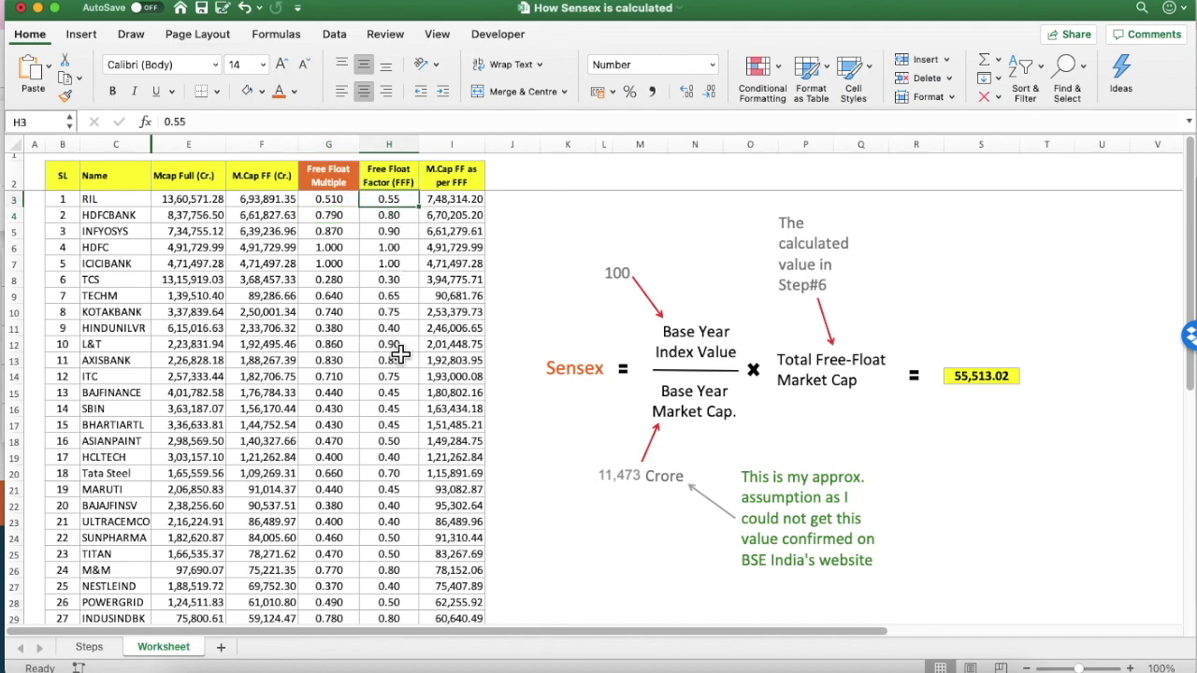
{"action": "key", "text": "ctrl+Down"}
{"action": "key", "text": "ctrl+Up"}
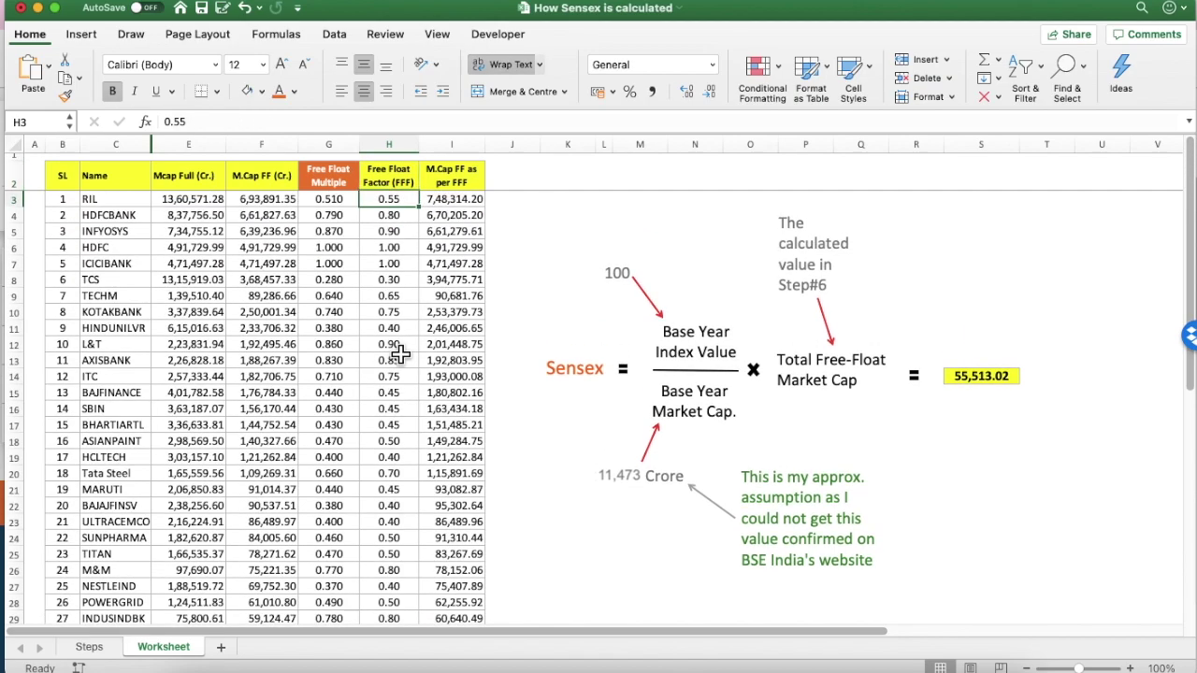
{"action": "key", "text": "Down"}
Read Step#5 on the Steps sheet, and re-enter RIL's M.Cap FF as per FFF in Worksheet cell I3 as =H3*E3
{"action": "left_click", "coordinate": [86, 647]}
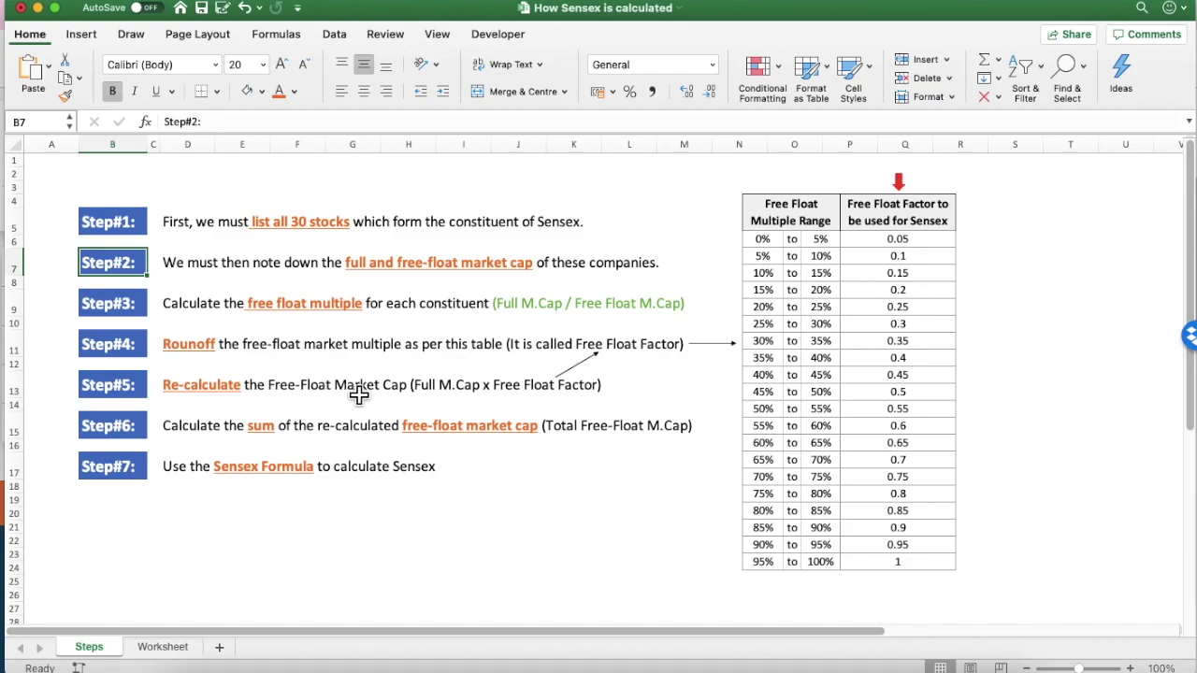
{"action": "left_click", "coordinate": [163, 647]}
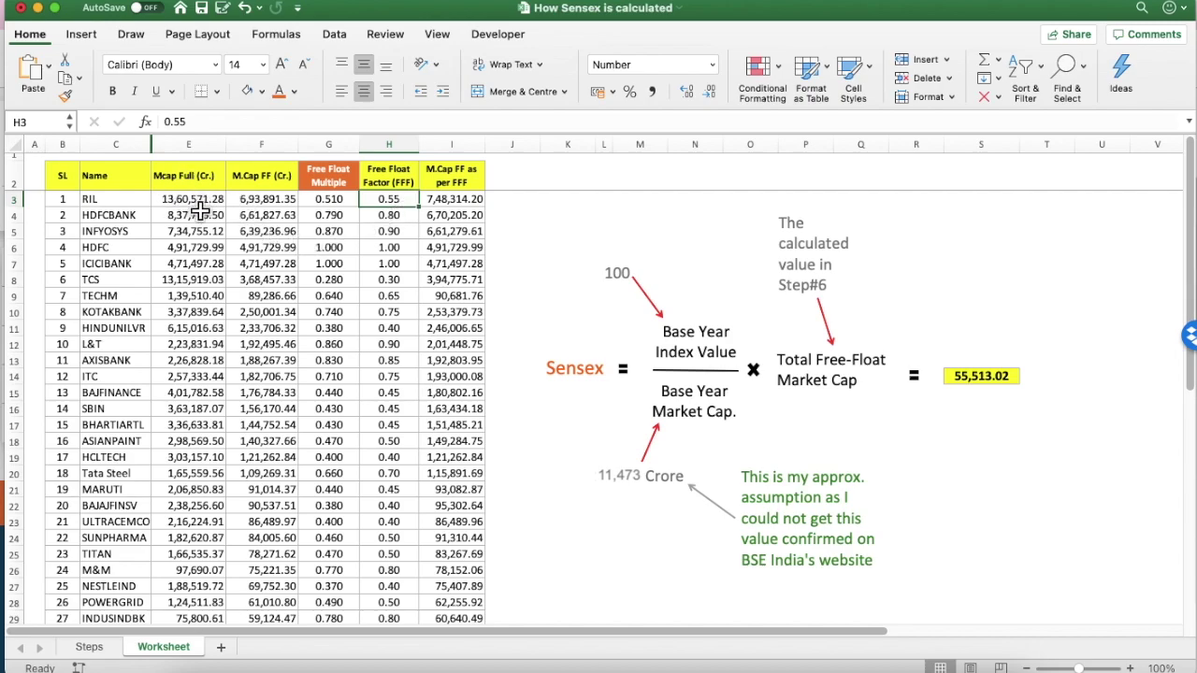
{"action": "left_click", "coordinate": [440, 200]}
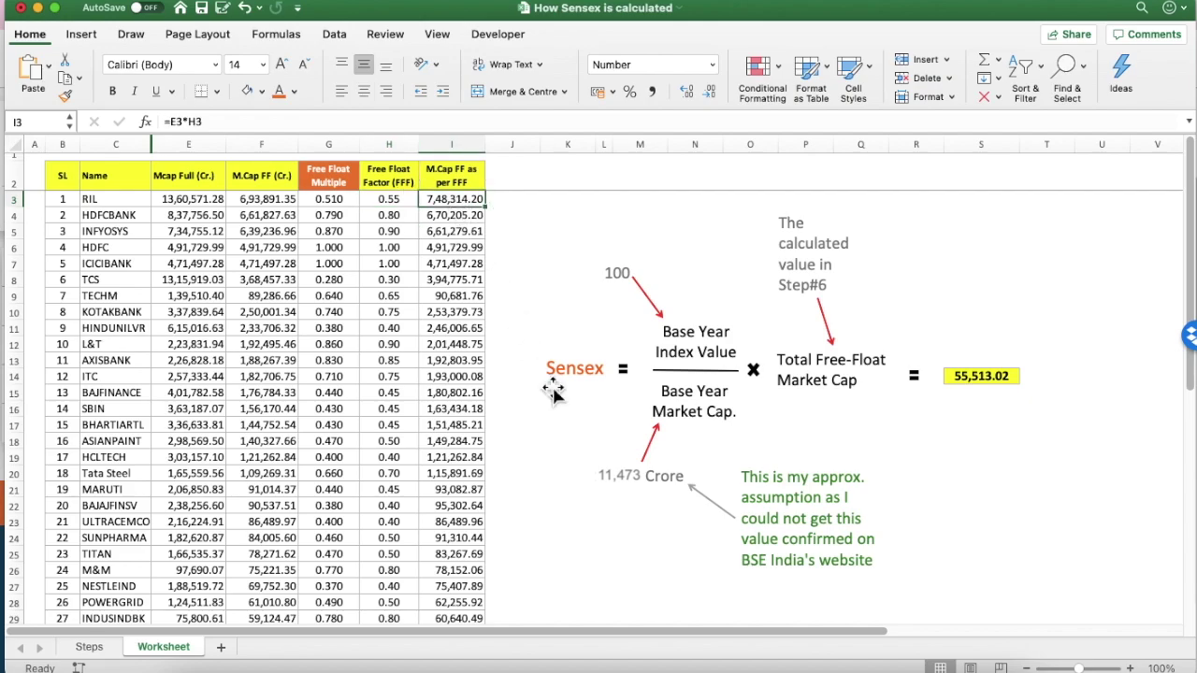
{"action": "type", "text": "="}
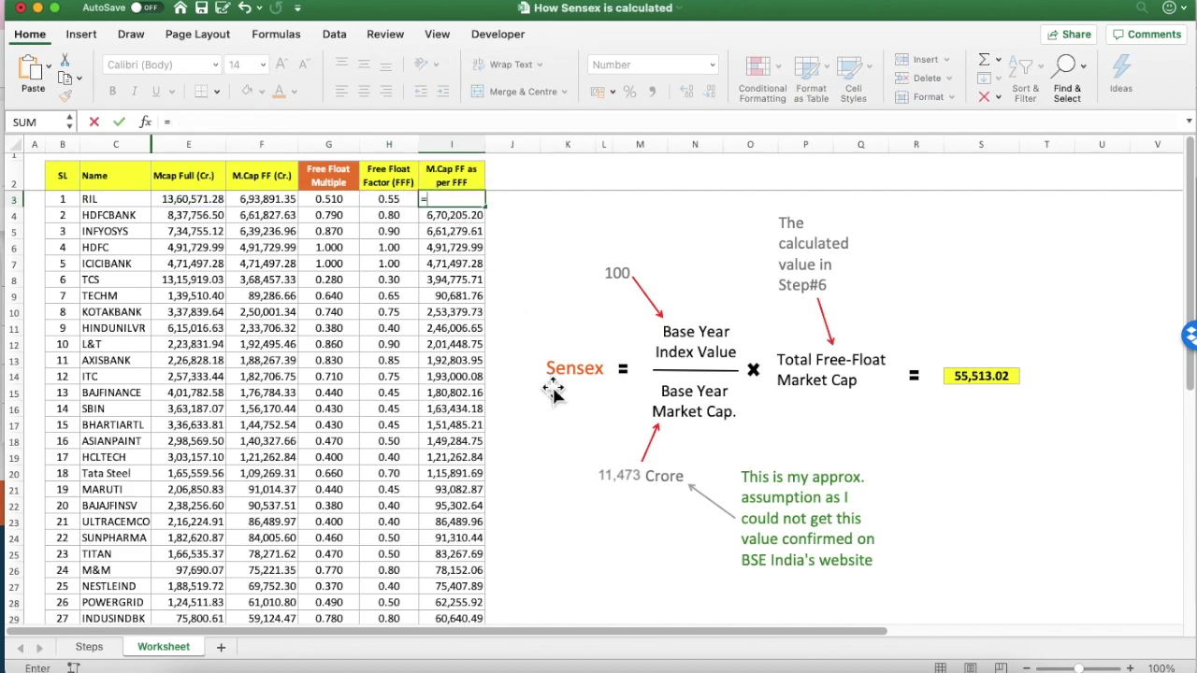
{"action": "key", "text": "Left"}
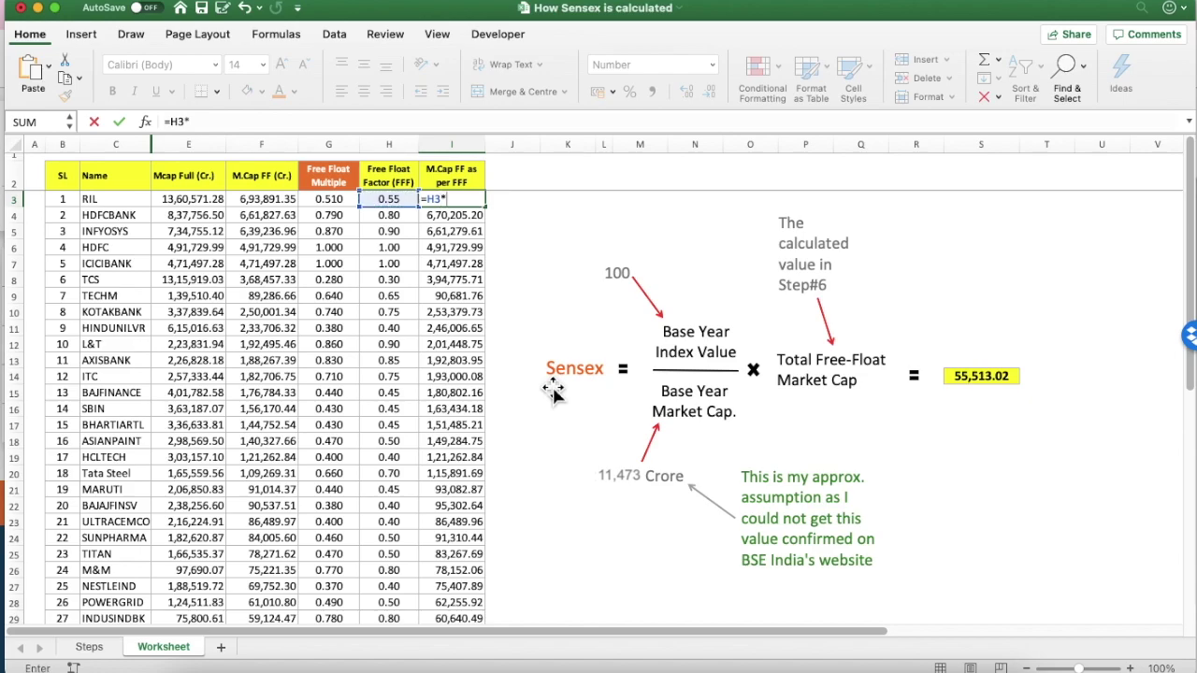
{"action": "left_click", "coordinate": [199, 200]}
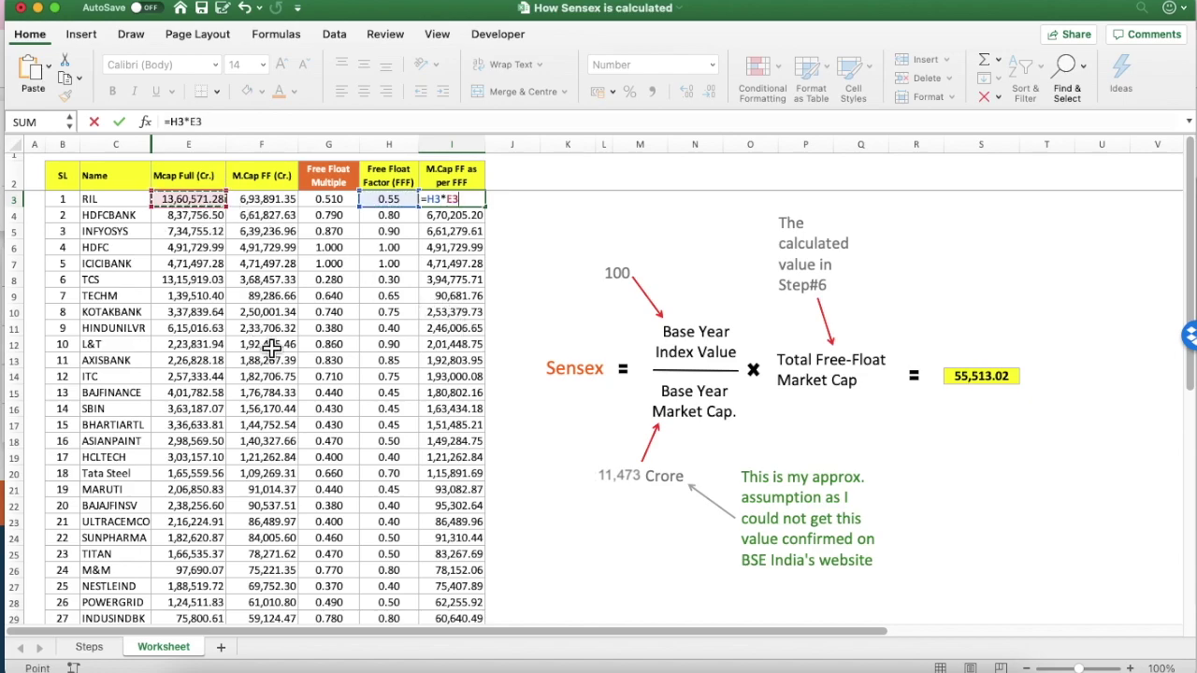
{"action": "key", "text": "Return"}
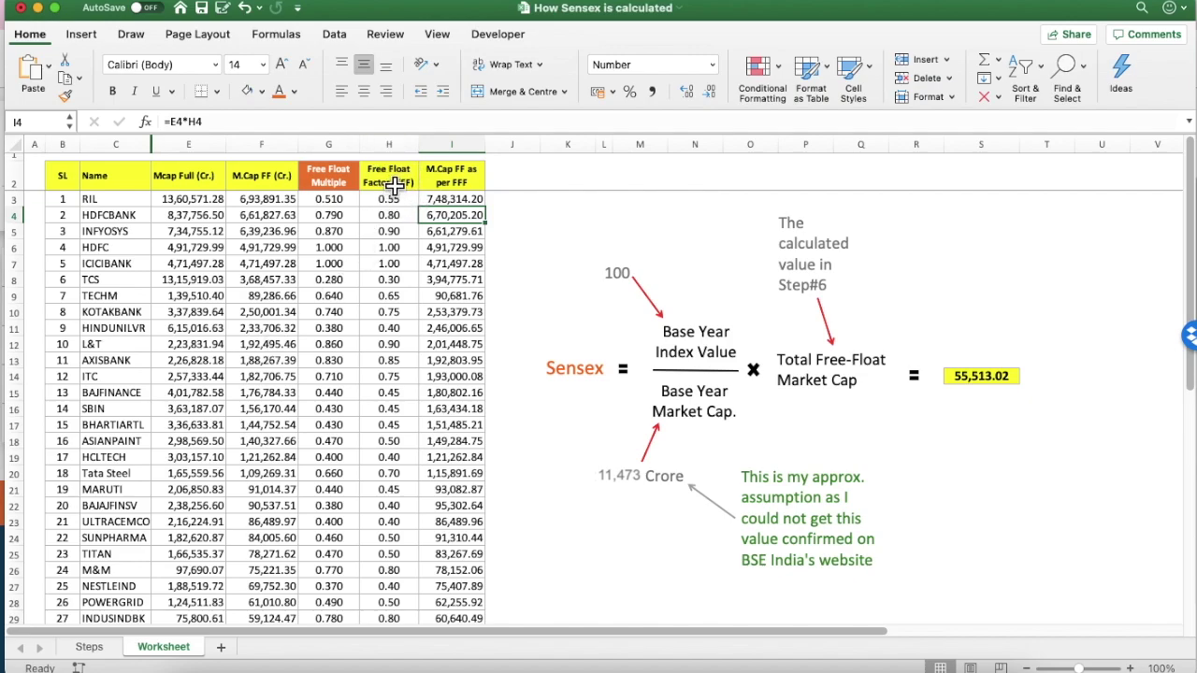
Inspect RIL's formula in I3 and review the M.Cap FF as per FFF column down to the total in I33 and back
{"action": "left_click", "coordinate": [468, 204]}
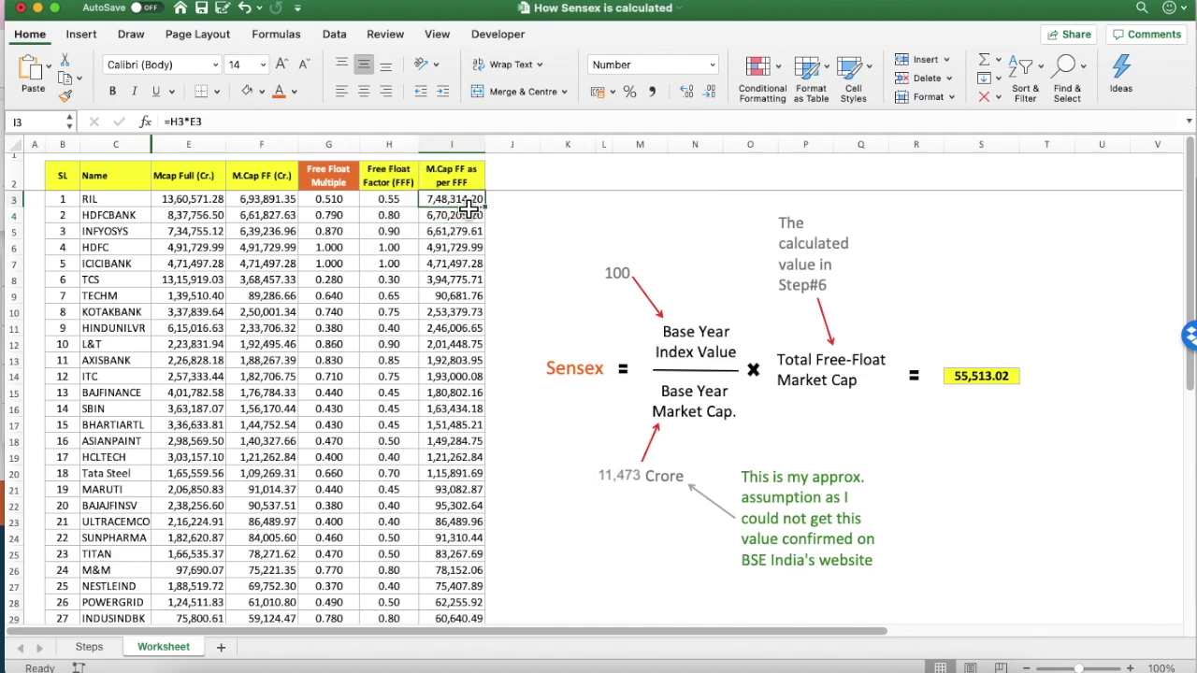
{"action": "key", "text": "ctrl+Down"}
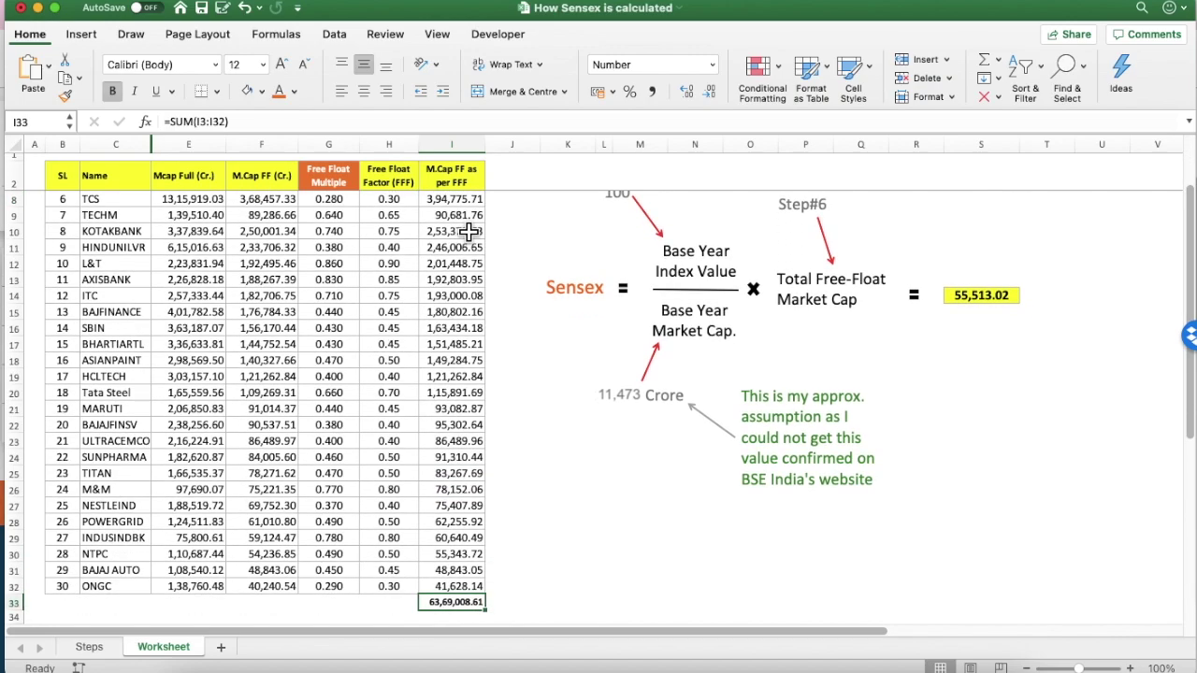
{"action": "key", "text": "ctrl+Up"}
{"action": "key", "text": "Down"}
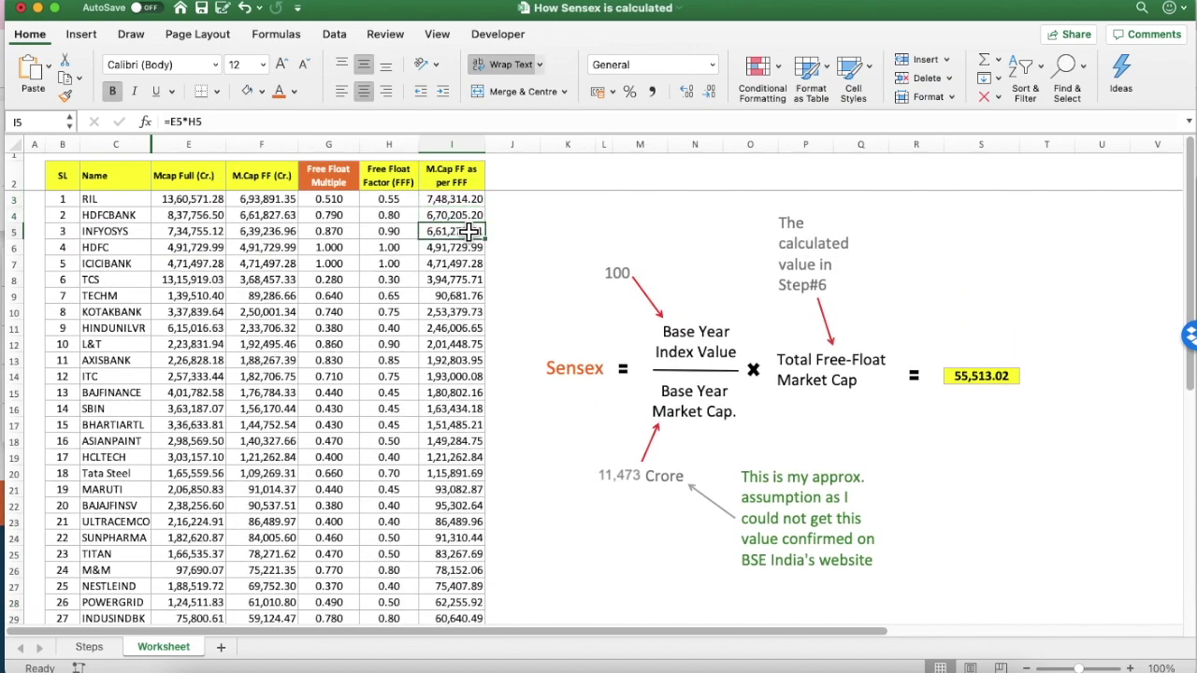
{"action": "key", "text": "Down"}
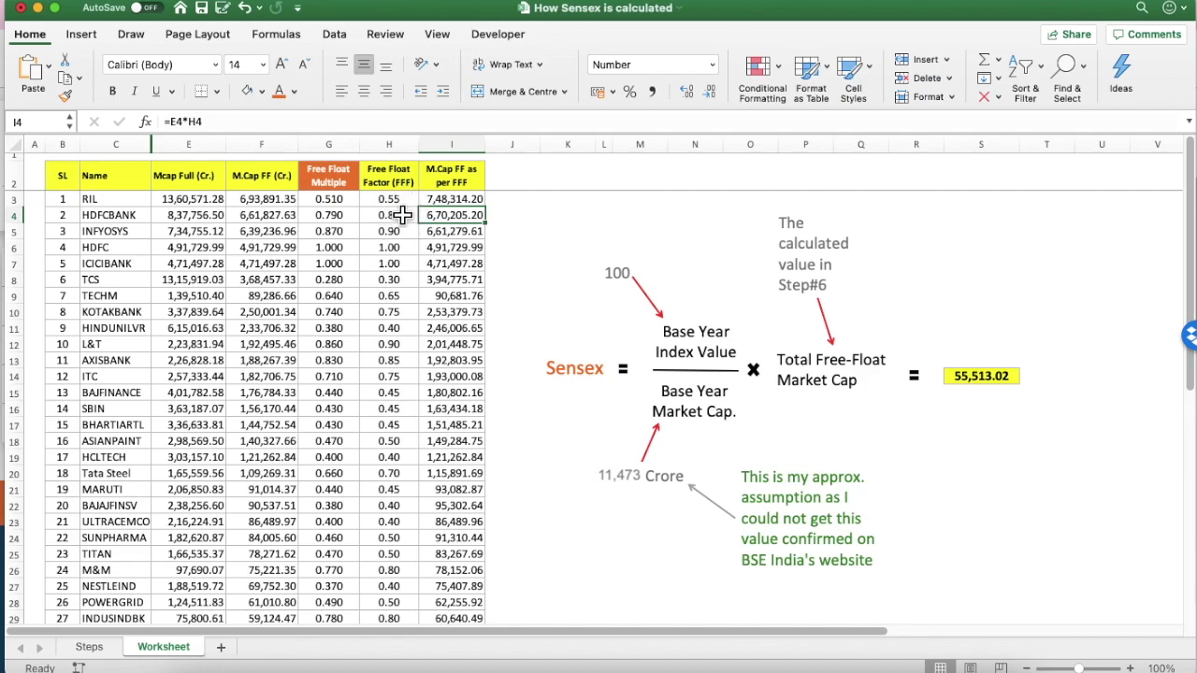
Re-enter HDFCBANK's M.Cap FF as per FFF in cell I4 as =H4*E4
{"action": "type", "text": "="}
{"action": "key", "text": "Left"}
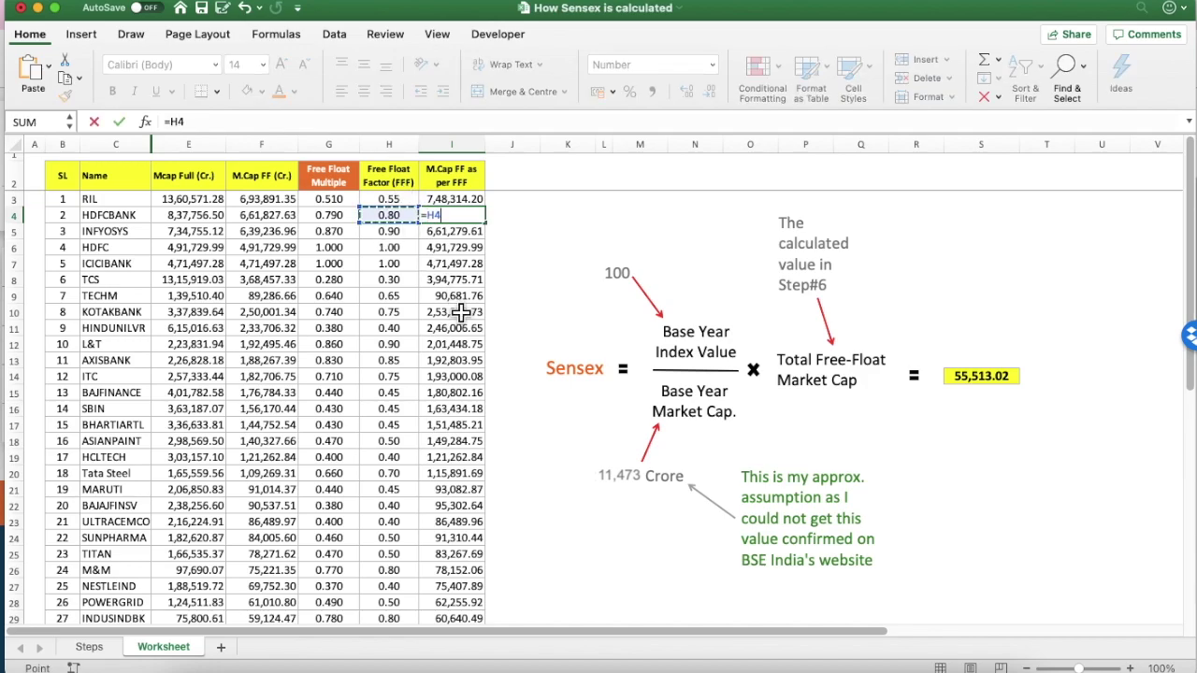
{"action": "type", "text": "*"}
{"action": "key", "text": "Left"}
{"action": "key", "text": "Left"}
{"action": "key", "text": "Left"}
{"action": "key", "text": "Left"}
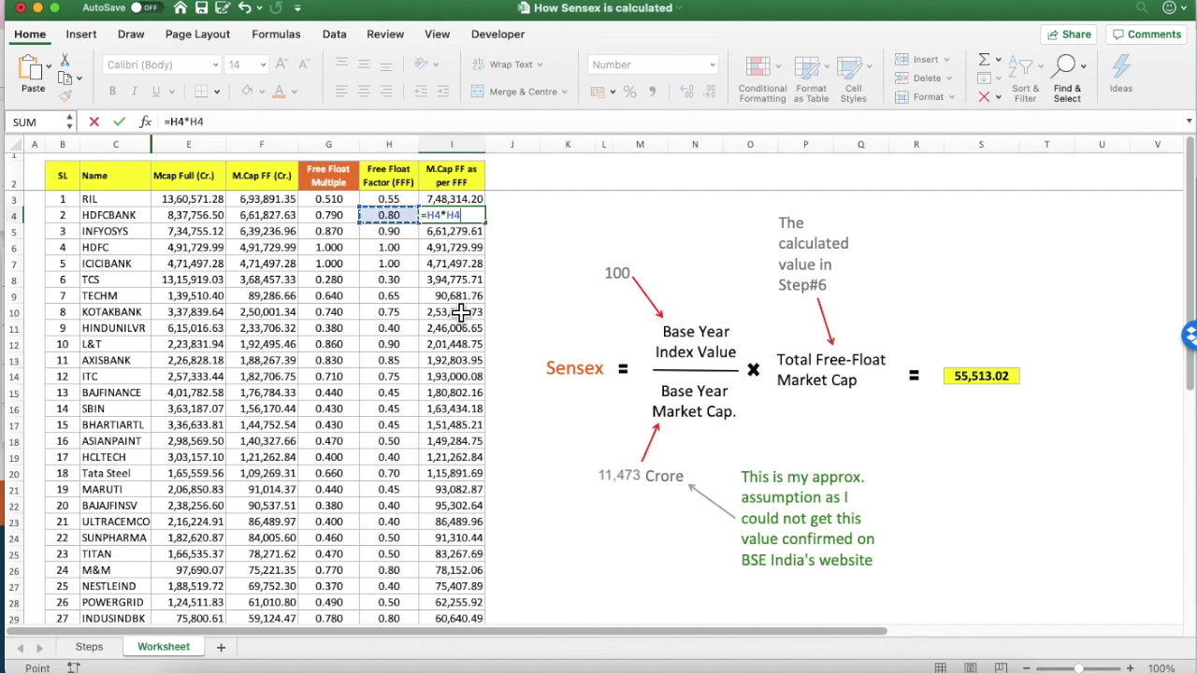
{"action": "key", "text": "Return"}
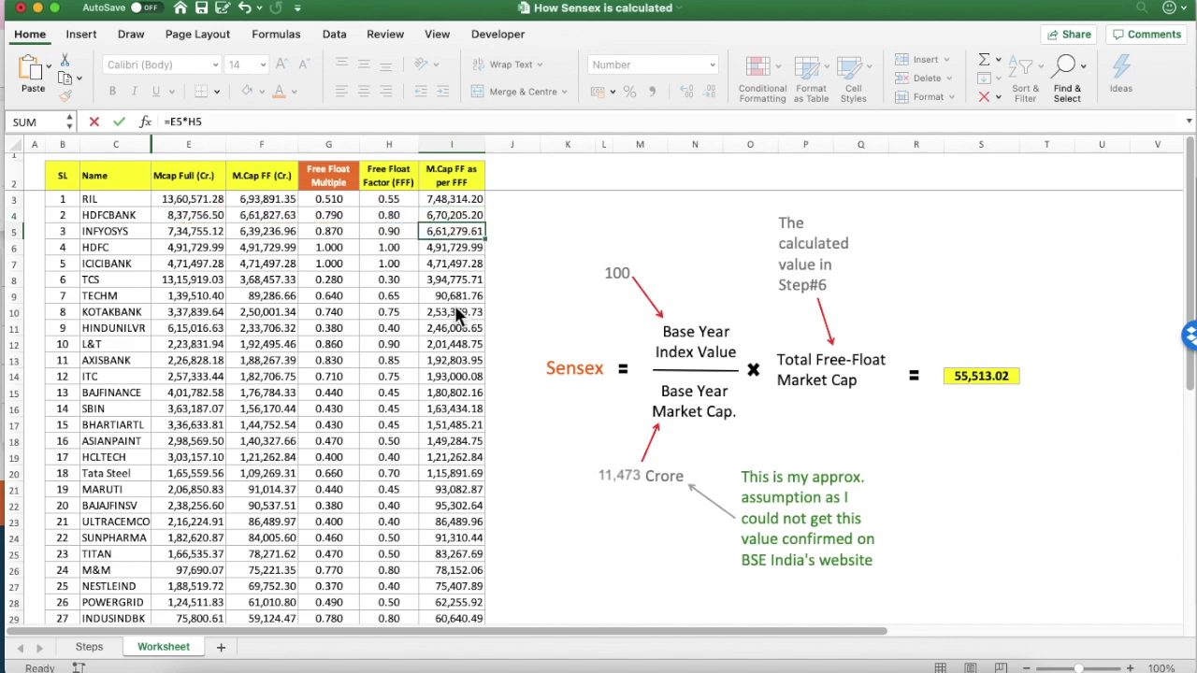
Review the M.Cap FF as per FFF column on the Worksheet sheet, and read Step#6 on the Steps sheet
{"action": "key", "text": "ctrl+Down"}
{"action": "key", "text": "Down"}
{"action": "key", "text": "ctrl+Up"}
{"action": "key", "text": "Down"}
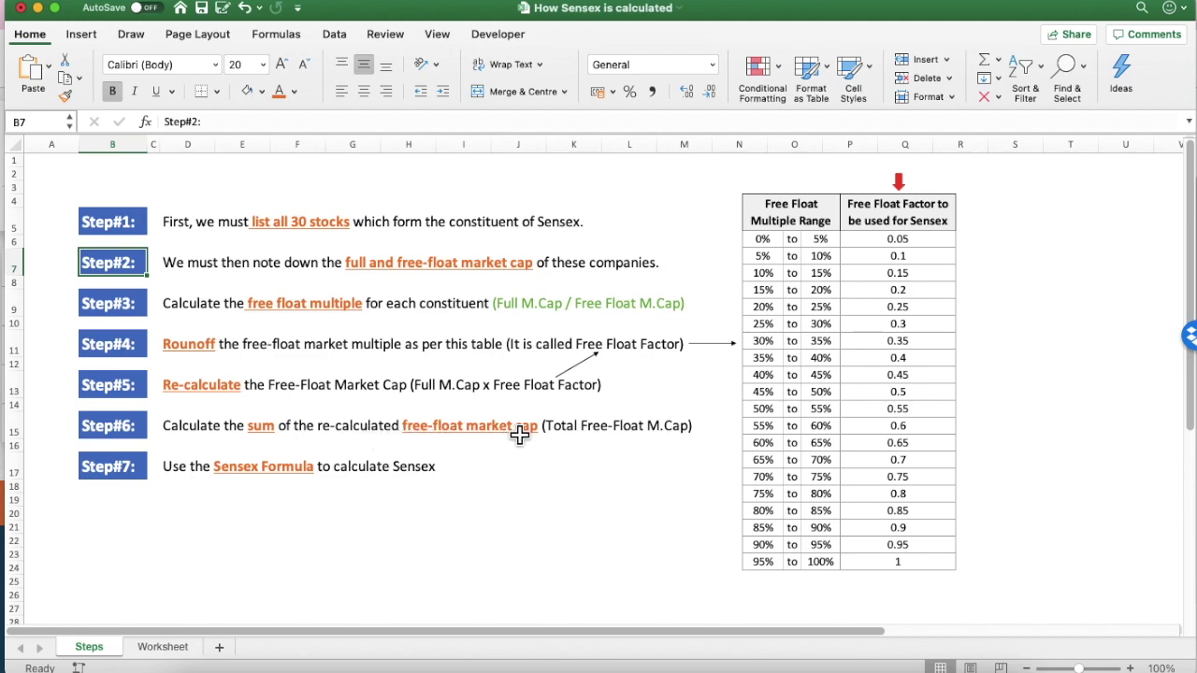
{"action": "double_click", "coordinate": [558, 432]}
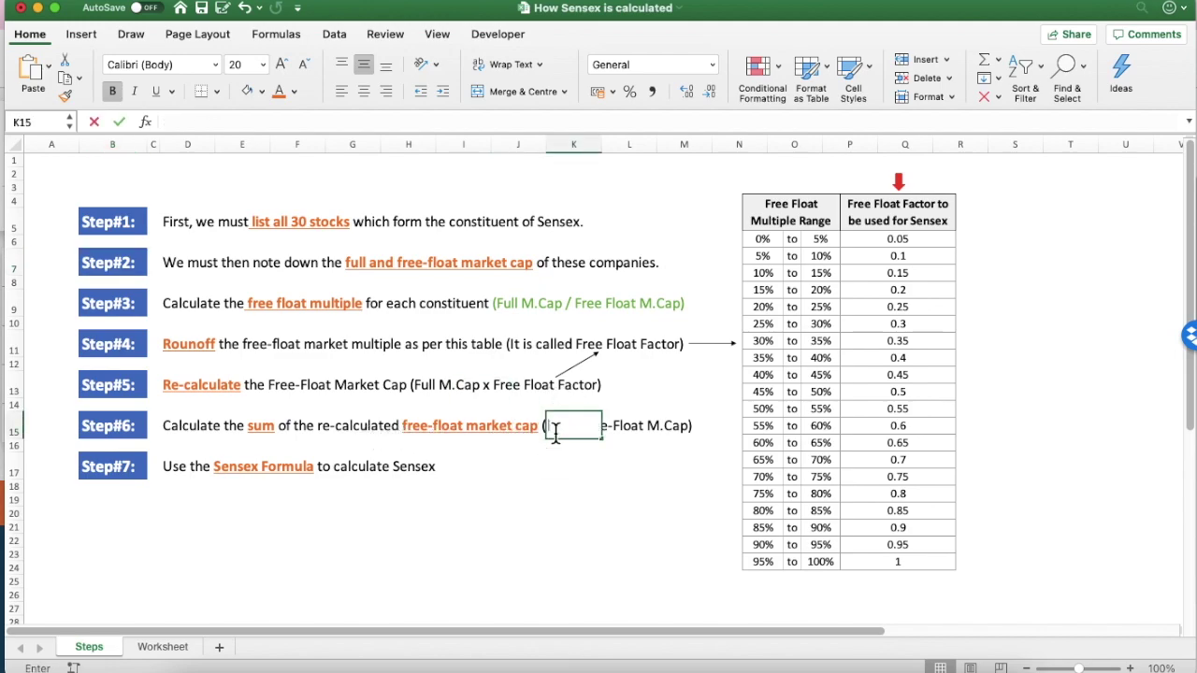
{"action": "left_click", "coordinate": [177, 433]}
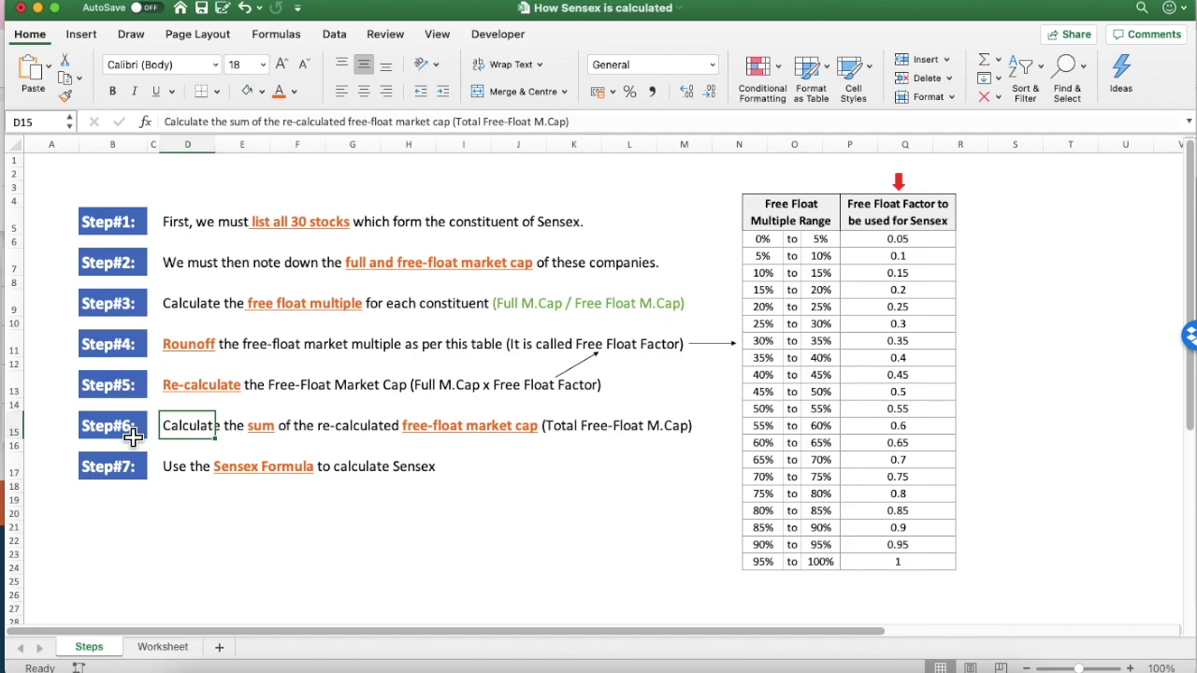
Select the M.Cap FF as per FFF values in Worksheet cells I3:I32 and inspect the total's formula in I33
{"action": "left_click", "coordinate": [161, 647]}
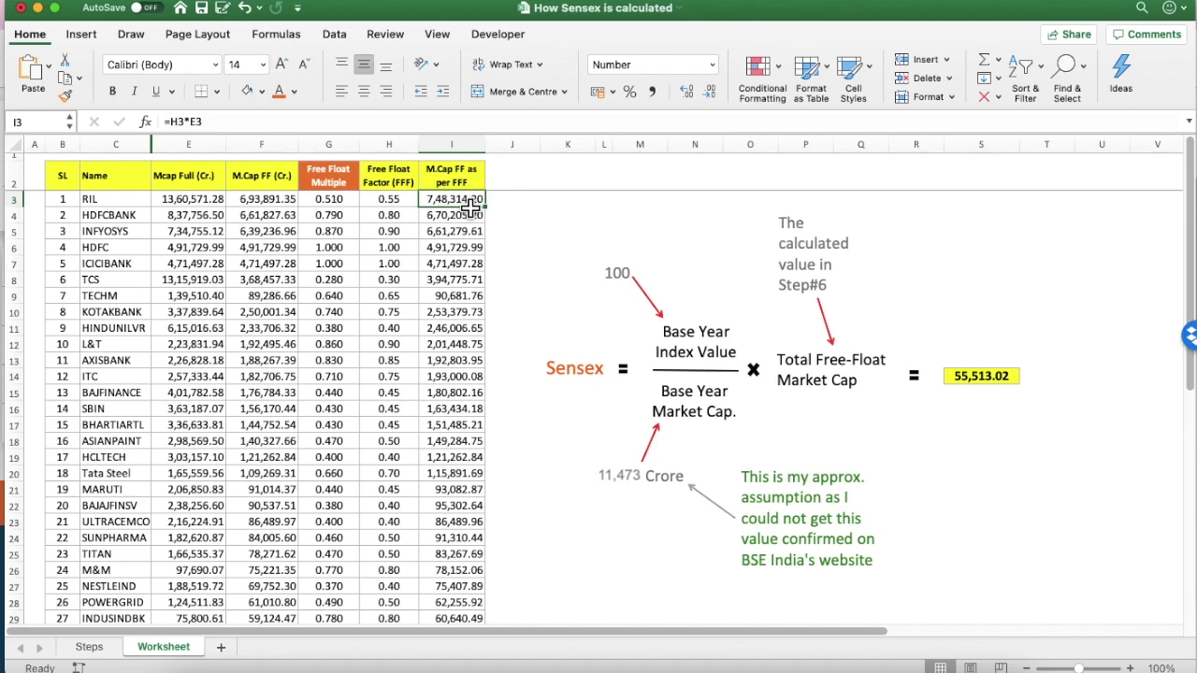
{"action": "left_click_drag", "start_coordinate": [471, 208], "coordinate": [456, 590]}
{"action": "scroll", "coordinate": [469, 477], "scroll_direction": "up", "scroll_amount": 4}
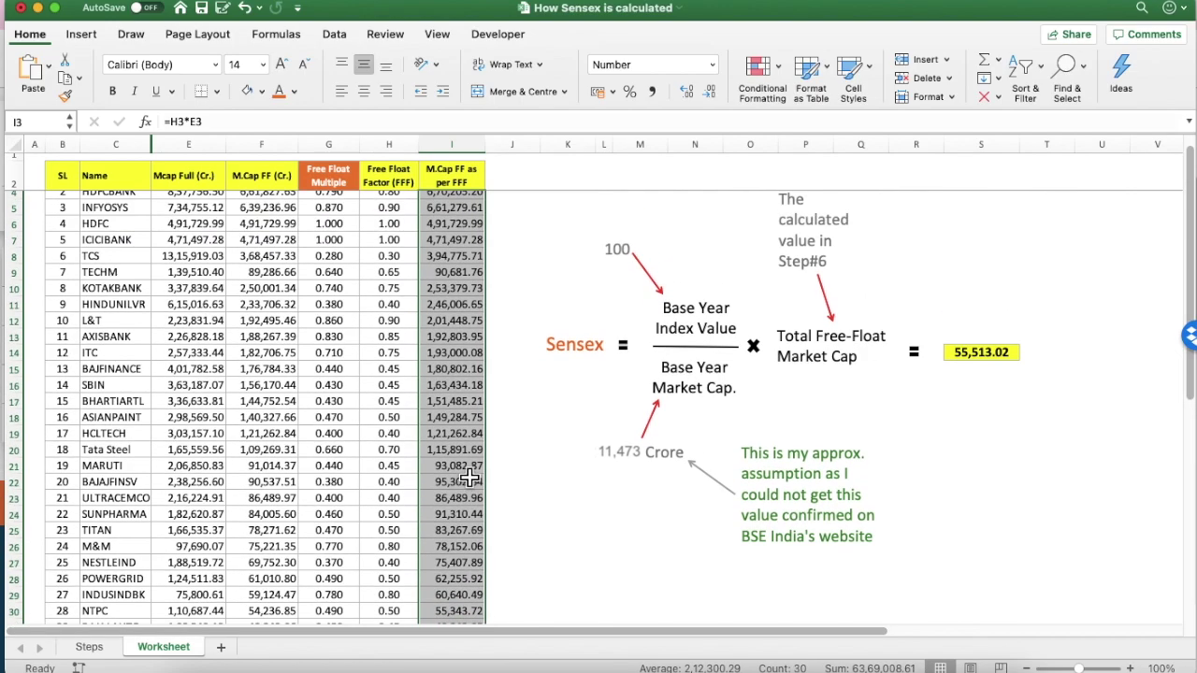
{"action": "scroll", "coordinate": [469, 477], "scroll_direction": "down", "scroll_amount": 3}
{"action": "key", "text": "cmd+shift+t"}
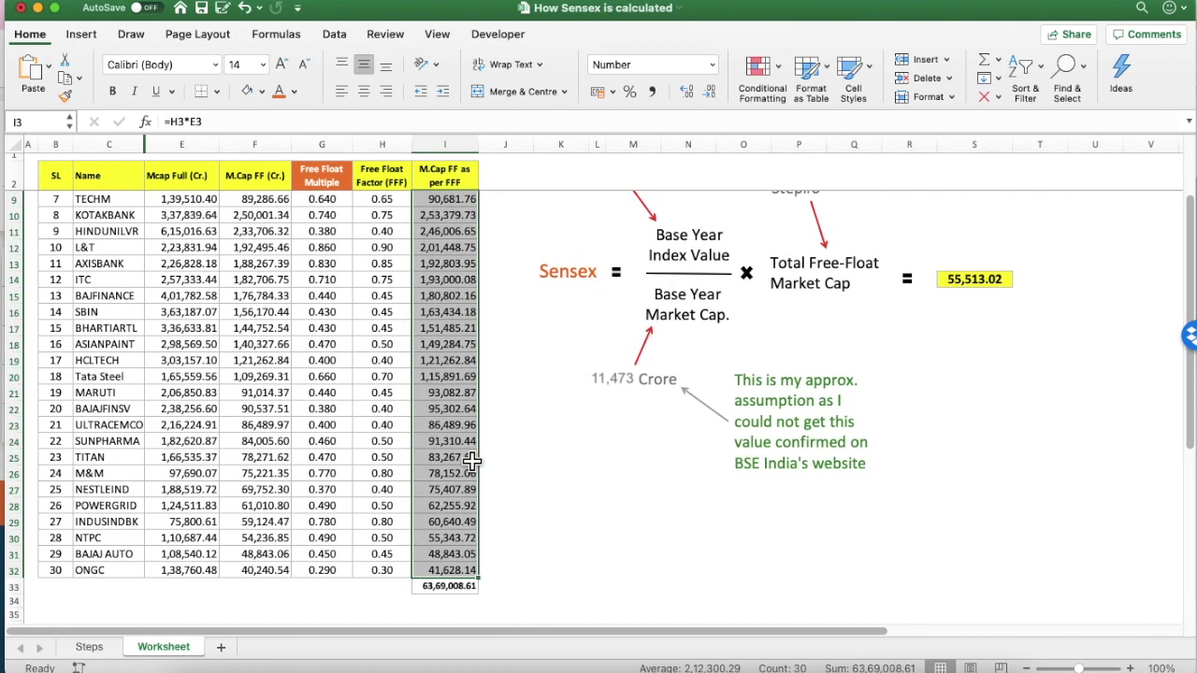
{"action": "left_click", "coordinate": [447, 586]}
{"action": "key", "text": "cmd+b"}
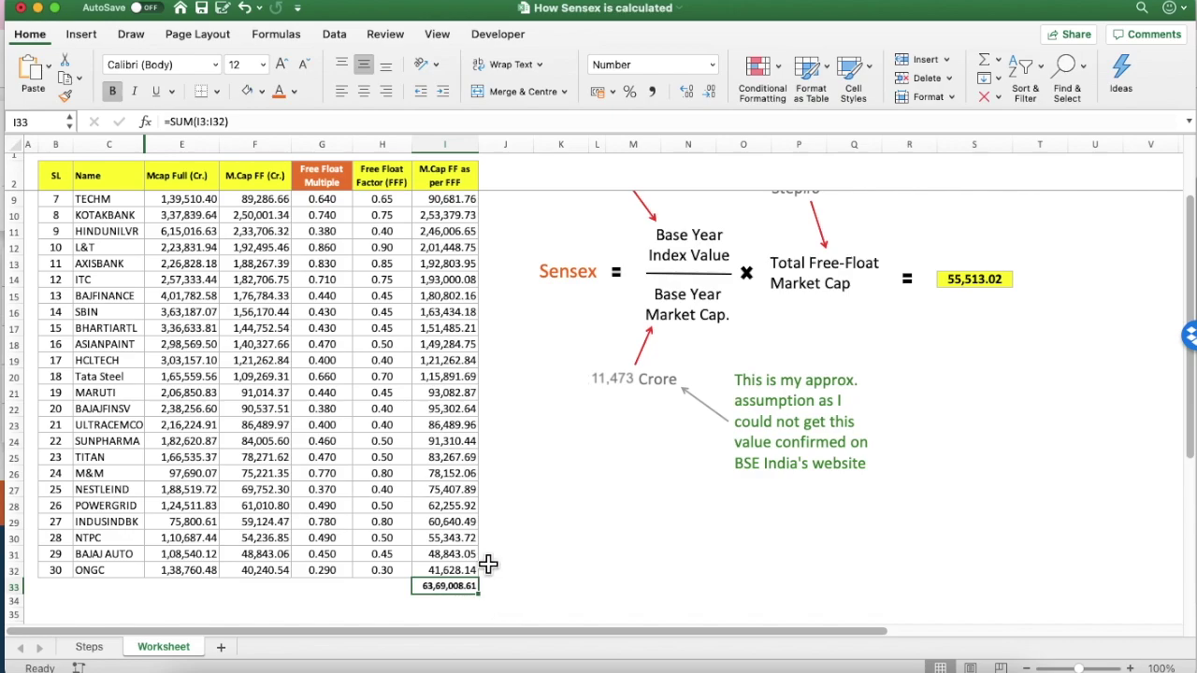
Reselect the 30 values in I3:I32 to check their sum against the total in I33
{"action": "scroll", "coordinate": [488, 564], "scroll_direction": "up", "scroll_amount": 3}
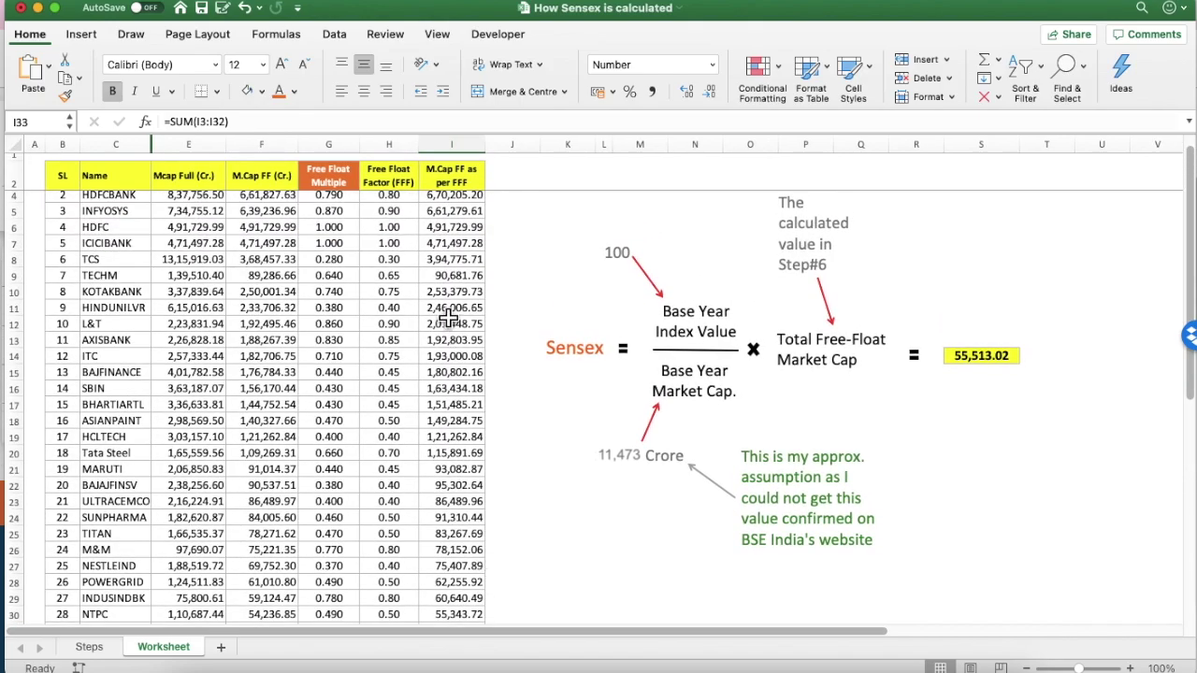
{"action": "left_click_drag", "start_coordinate": [449, 200], "coordinate": [453, 587]}
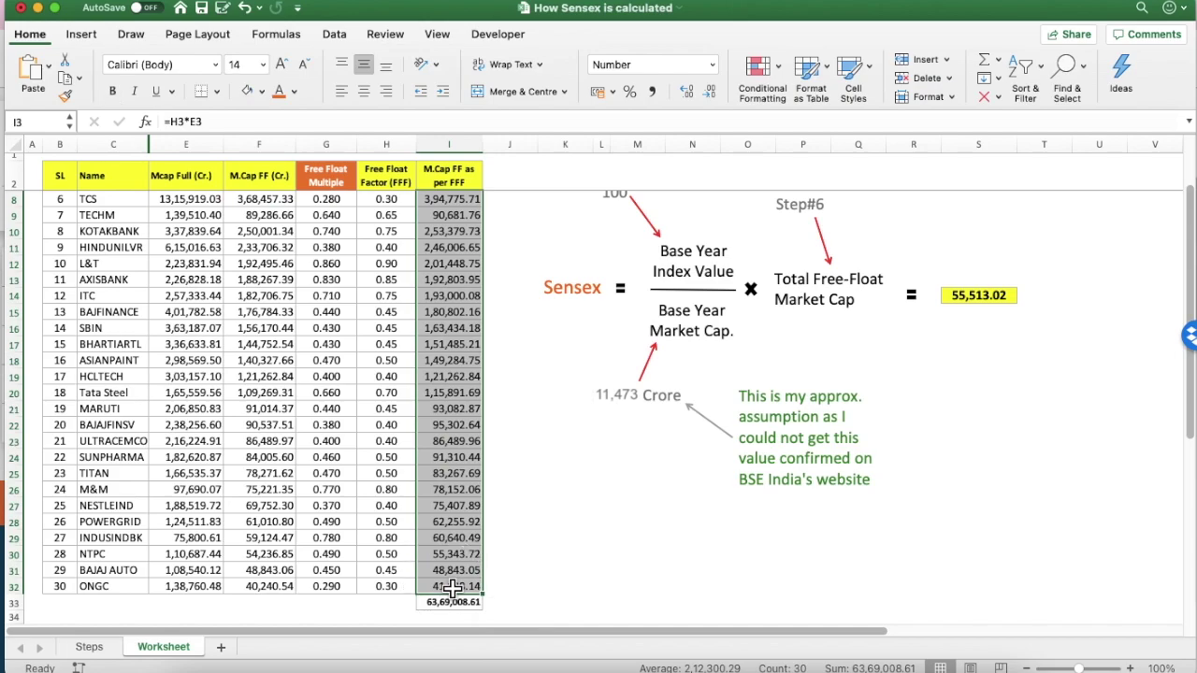
{"action": "left_click", "coordinate": [548, 565]}
{"action": "left_click", "coordinate": [443, 606]}
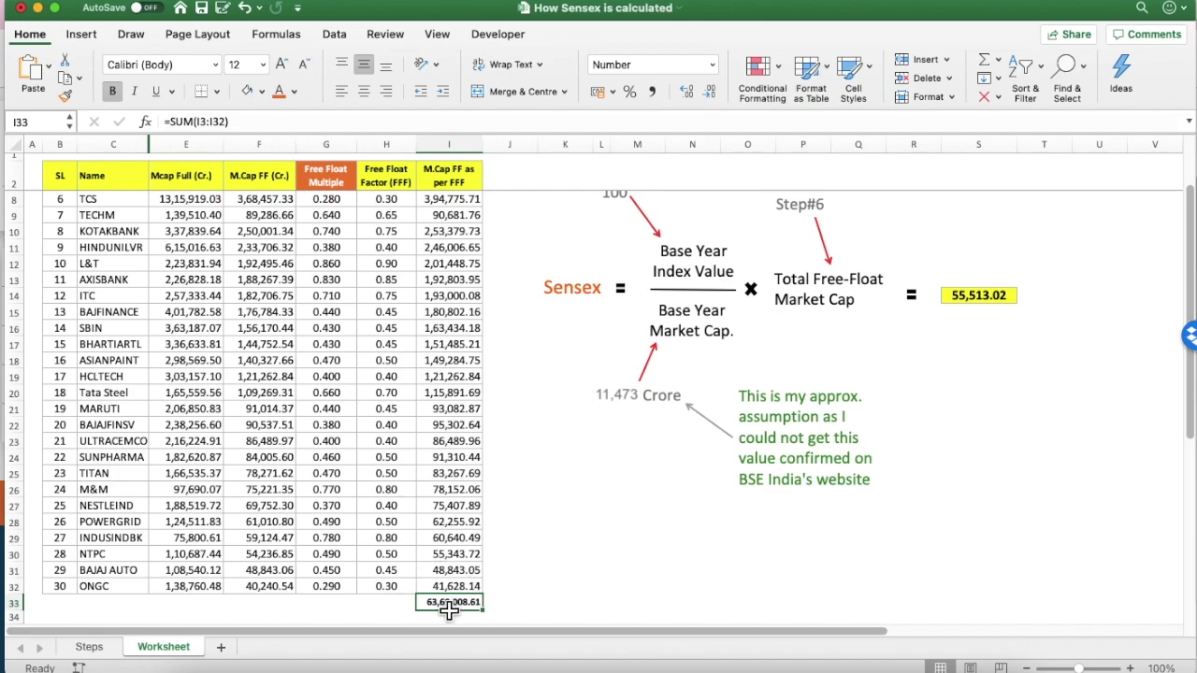
{"action": "scroll", "coordinate": [449, 609], "scroll_direction": "up", "scroll_amount": 1}
Read Step#7 on the Steps sheet and view the Sensex formula diagram on the Worksheet sheet
{"action": "left_click", "coordinate": [93, 649]}
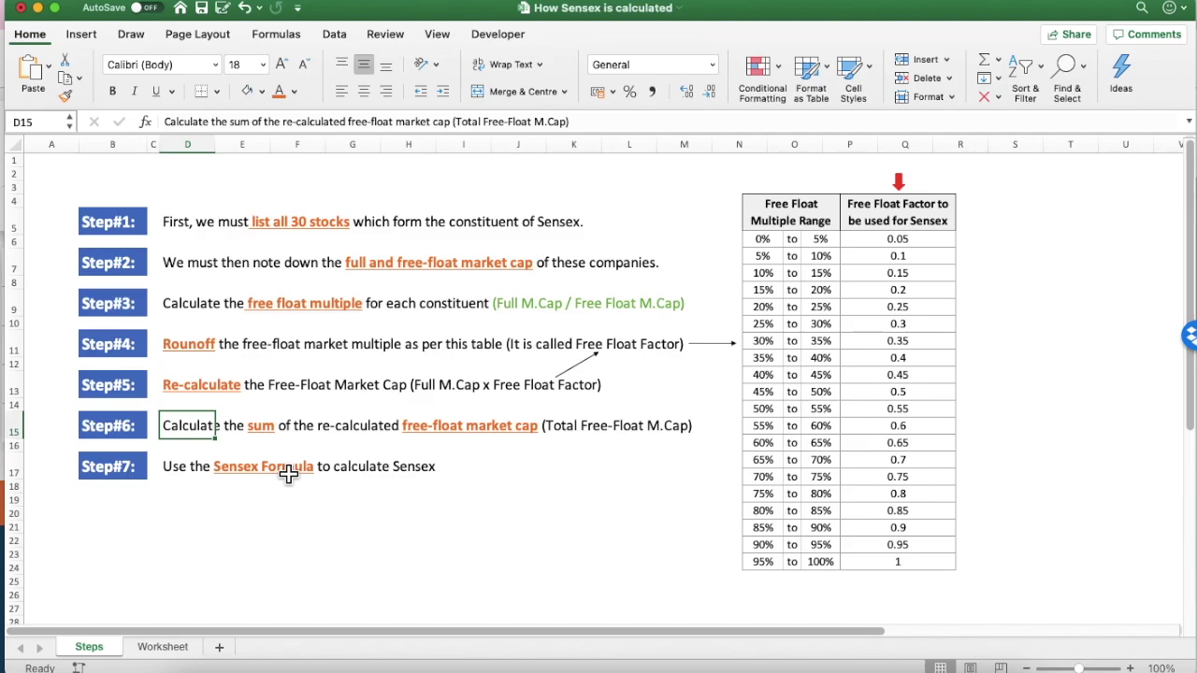
{"action": "left_click", "coordinate": [161, 648]}
{"action": "scroll", "coordinate": [561, 454], "scroll_direction": "up", "scroll_amount": 2}
{"action": "scroll", "coordinate": [561, 459], "scroll_direction": "right", "scroll_amount": 2}
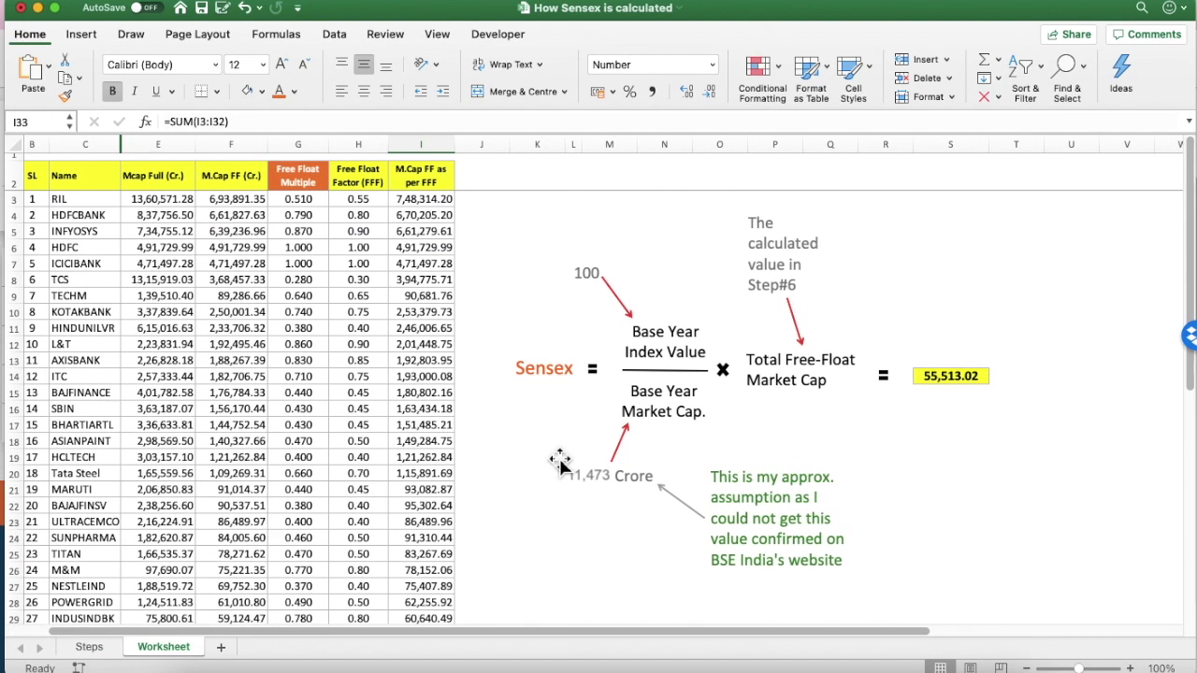
{"action": "scroll", "coordinate": [559, 460], "scroll_direction": "right", "scroll_amount": 1}
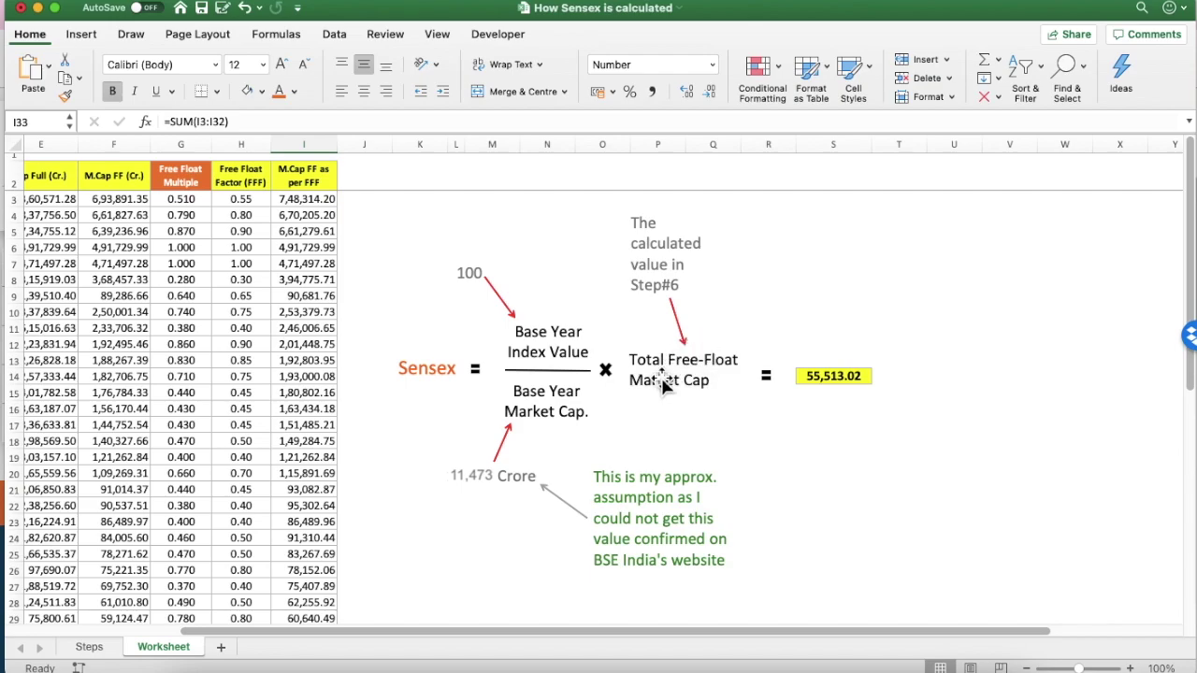
Increase the font size of the total in I33 to 14 and widen column I slightly
{"action": "scroll", "coordinate": [339, 463], "scroll_direction": "down", "scroll_amount": 5}
{"action": "scroll", "coordinate": [339, 465], "scroll_direction": "down", "scroll_amount": 3}
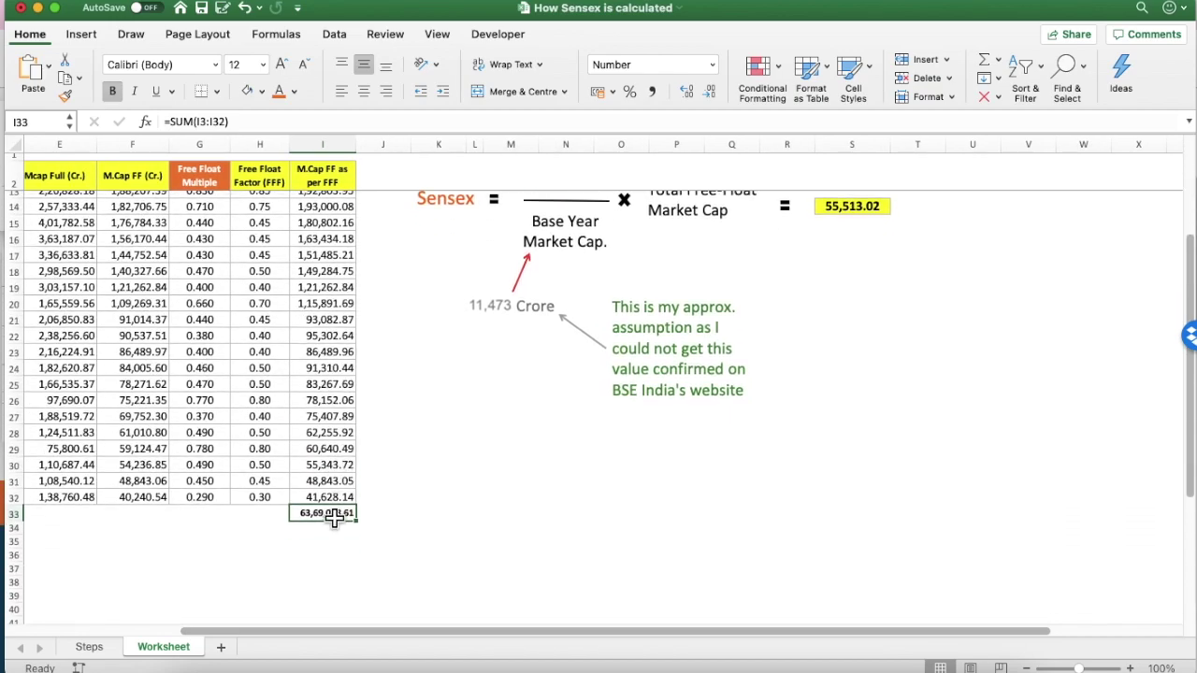
{"action": "left_click", "coordinate": [282, 67]}
{"action": "left_click_drag", "start_coordinate": [356, 150], "coordinate": [376, 152]}
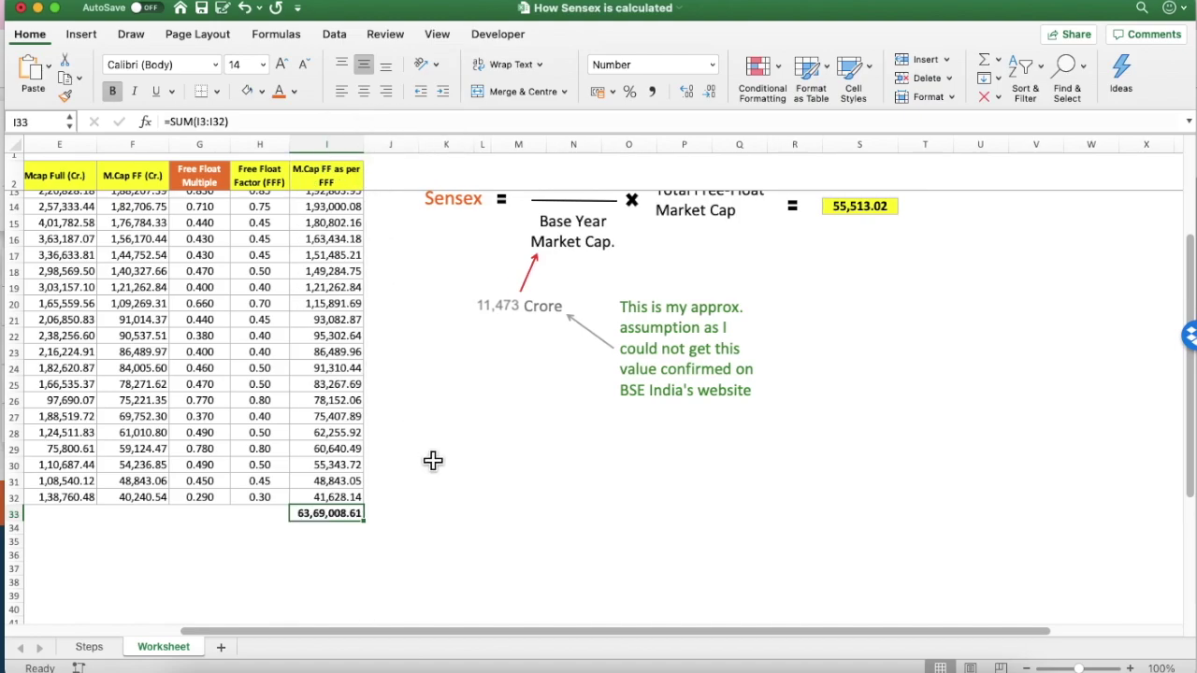
Examine the base year index value, base year market cap and total free-float market cap used in the Sensex formula
{"action": "scroll", "coordinate": [433, 459], "scroll_direction": "up", "scroll_amount": 5}
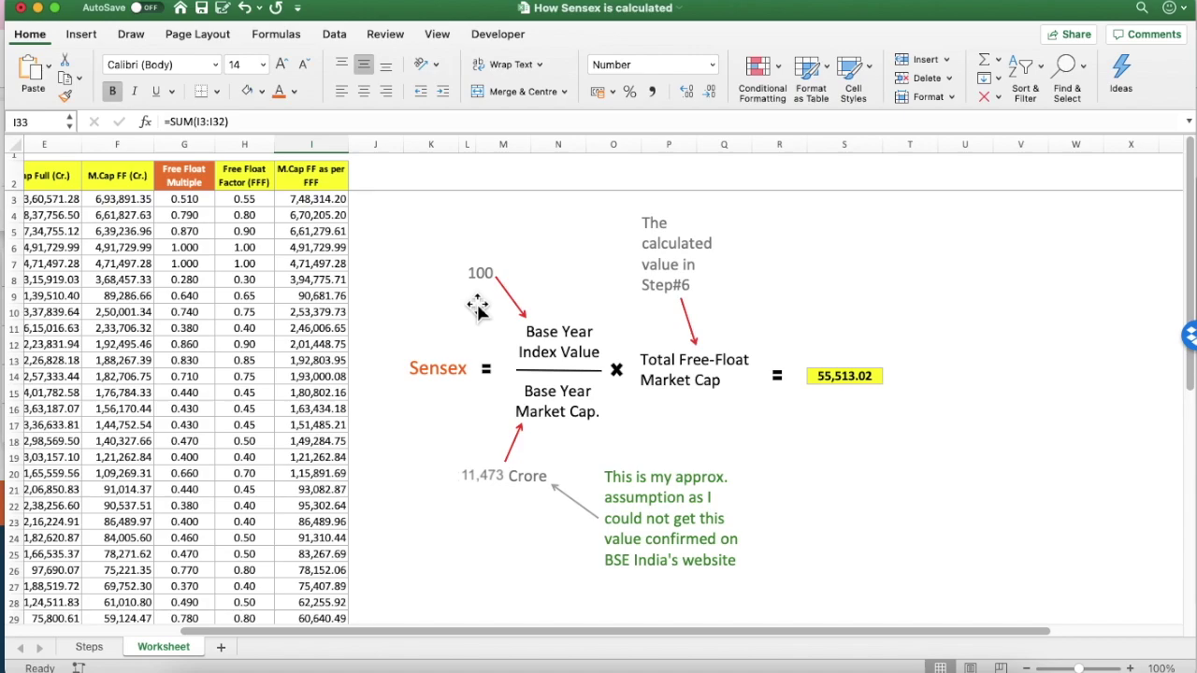
{"action": "scroll", "coordinate": [478, 309], "scroll_direction": "left", "scroll_amount": 1}
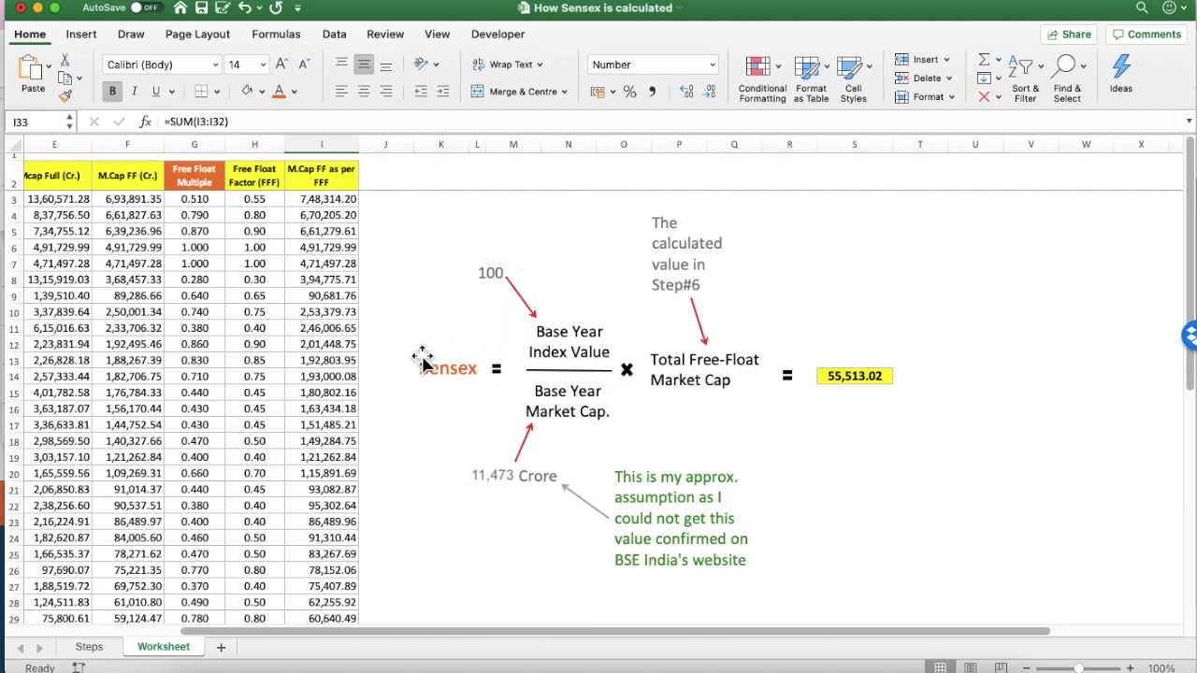
{"action": "left_click", "coordinate": [326, 427]}
{"action": "key", "text": "ctrl+Down"}
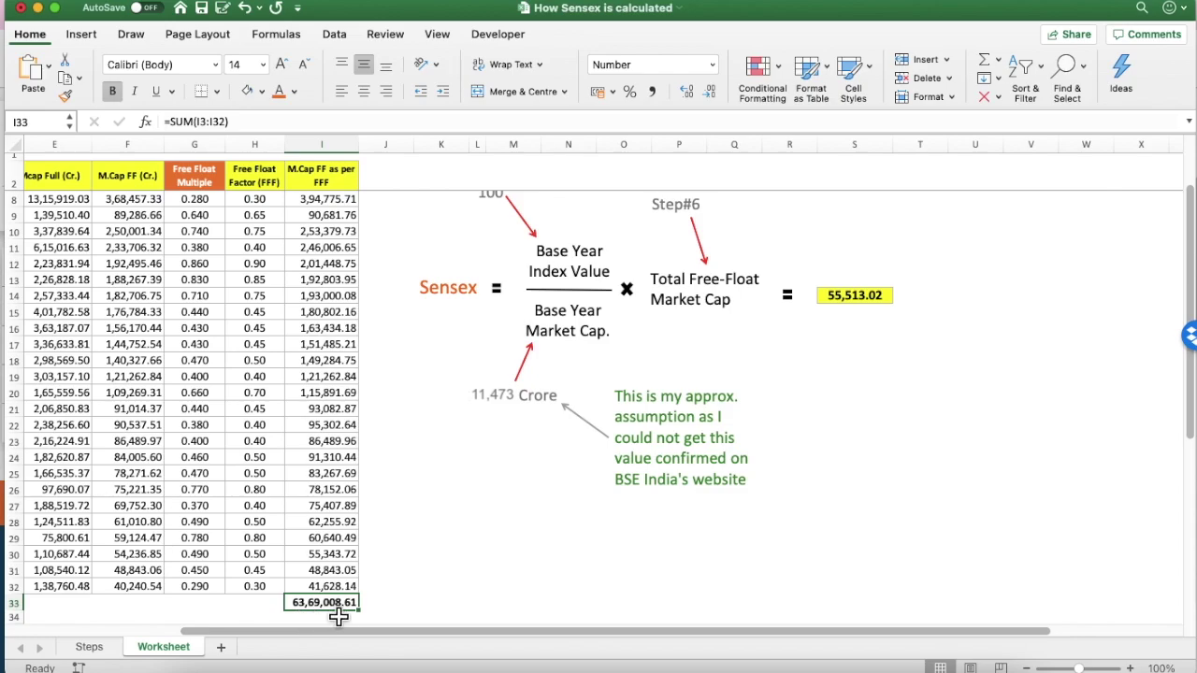
{"action": "scroll", "coordinate": [526, 423], "scroll_direction": "up", "scroll_amount": 5}
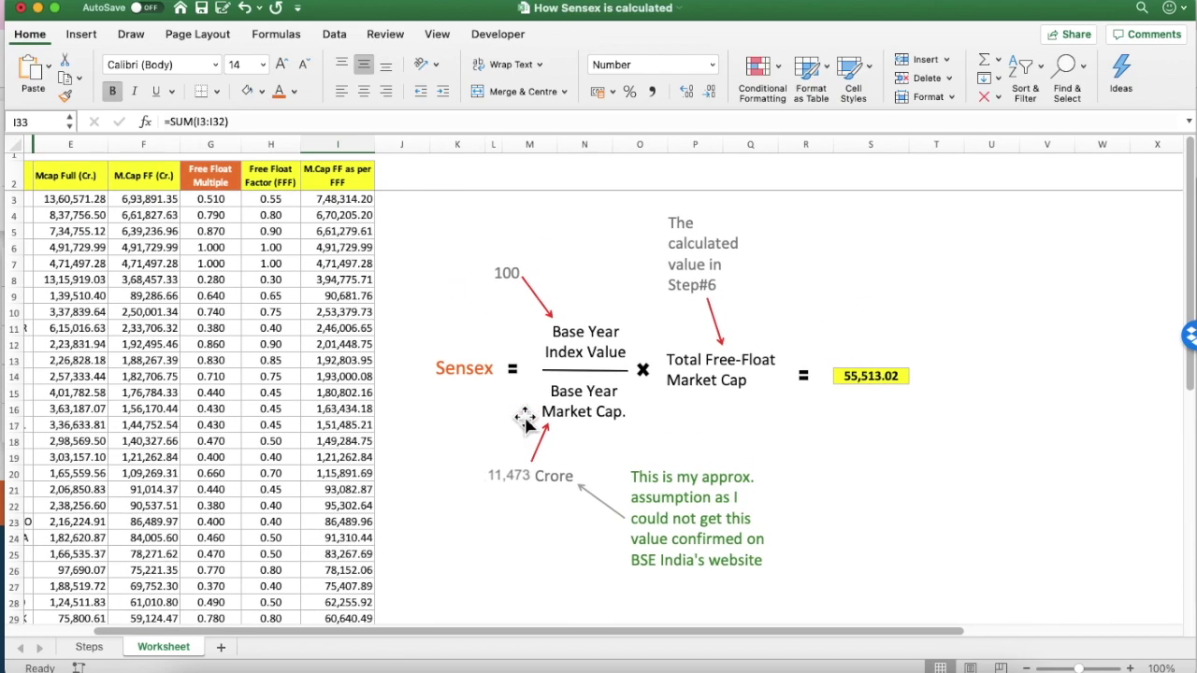
{"action": "left_click", "coordinate": [363, 477]}
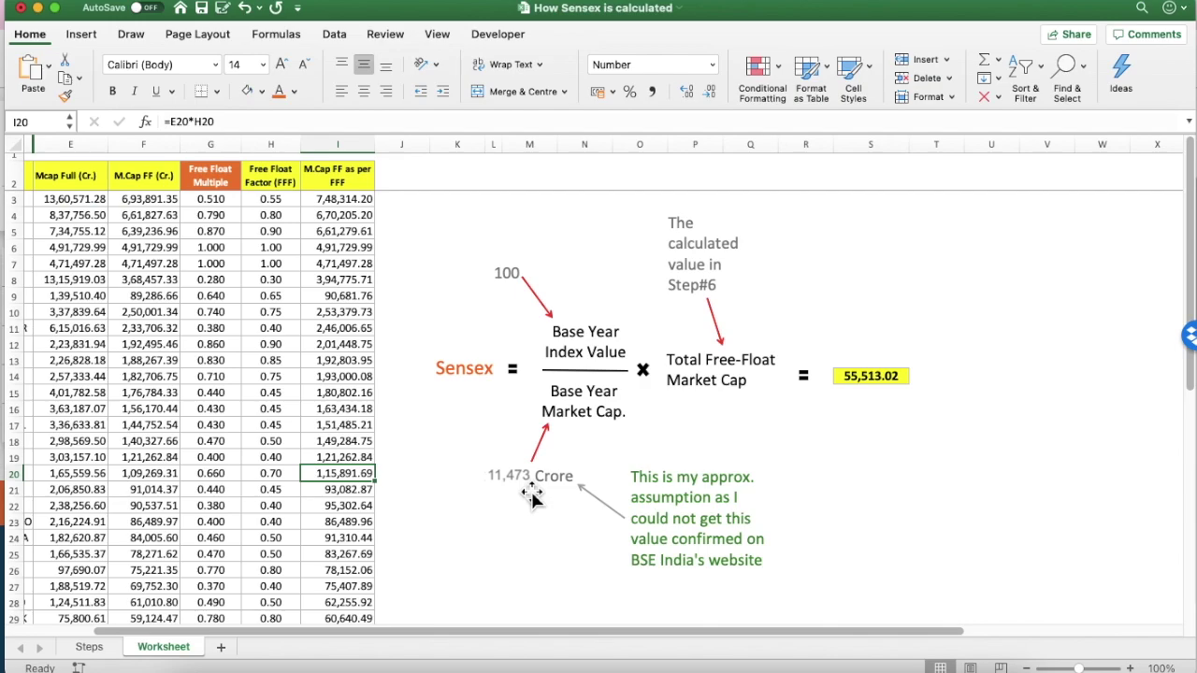
{"action": "scroll", "coordinate": [531, 500], "scroll_direction": "right", "scroll_amount": 1}
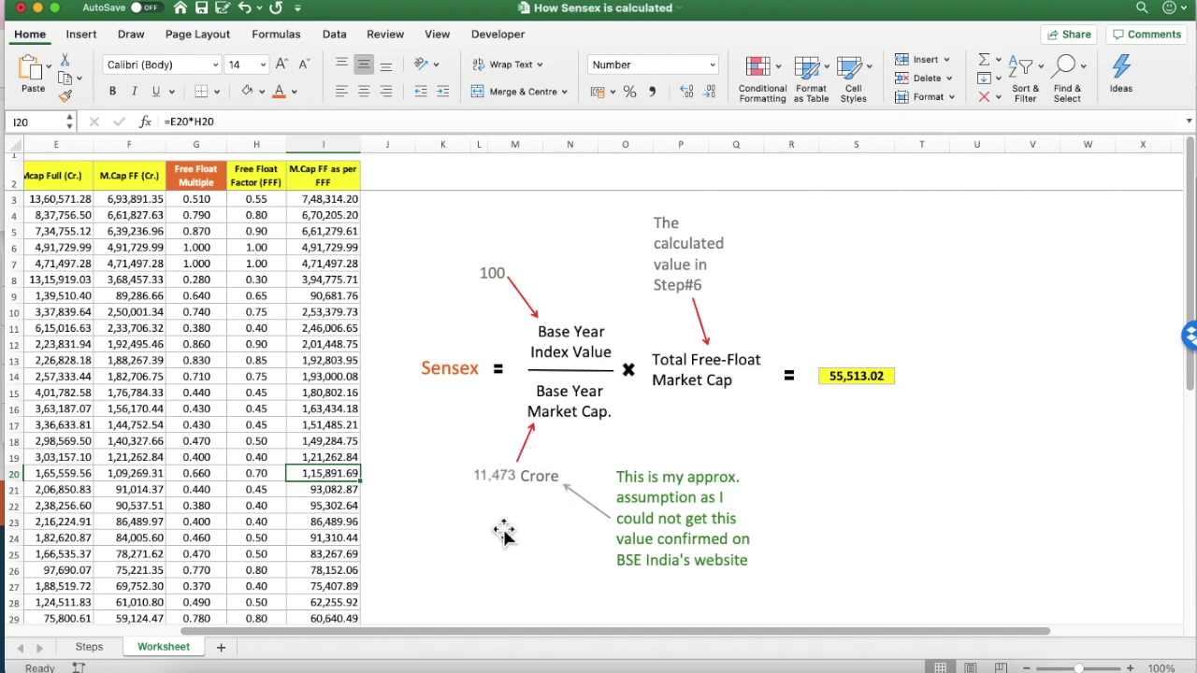
{"action": "scroll", "coordinate": [501, 531], "scroll_direction": "left", "scroll_amount": 1}
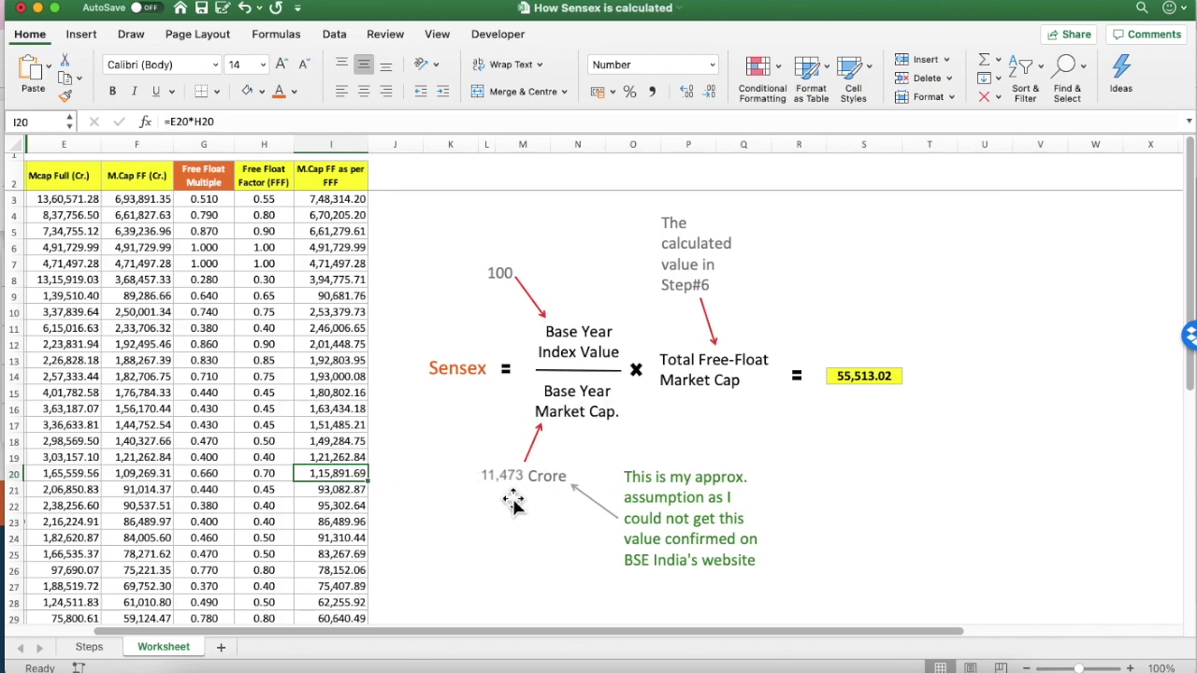
{"action": "scroll", "coordinate": [529, 502], "scroll_direction": "left", "scroll_amount": 1}
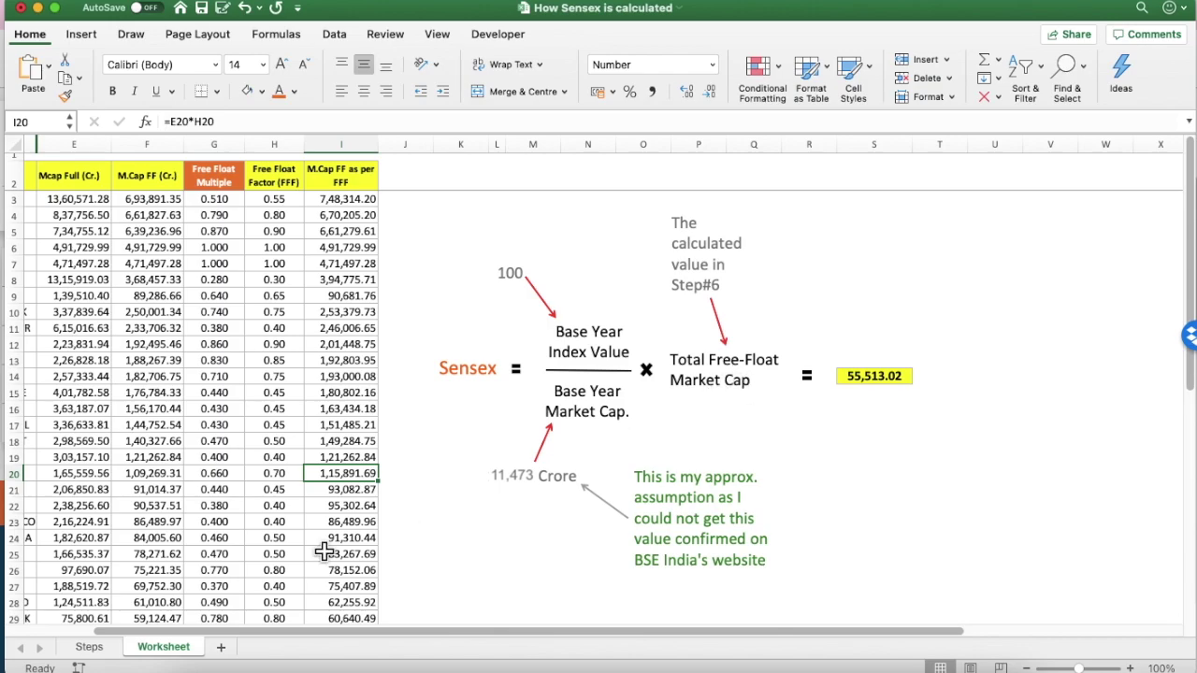
Inspect the total free-float market cap in I33 and the Sensex result's formula in S14
{"action": "scroll", "coordinate": [321, 548], "scroll_direction": "down", "scroll_amount": 5}
{"action": "left_click", "coordinate": [370, 470]}
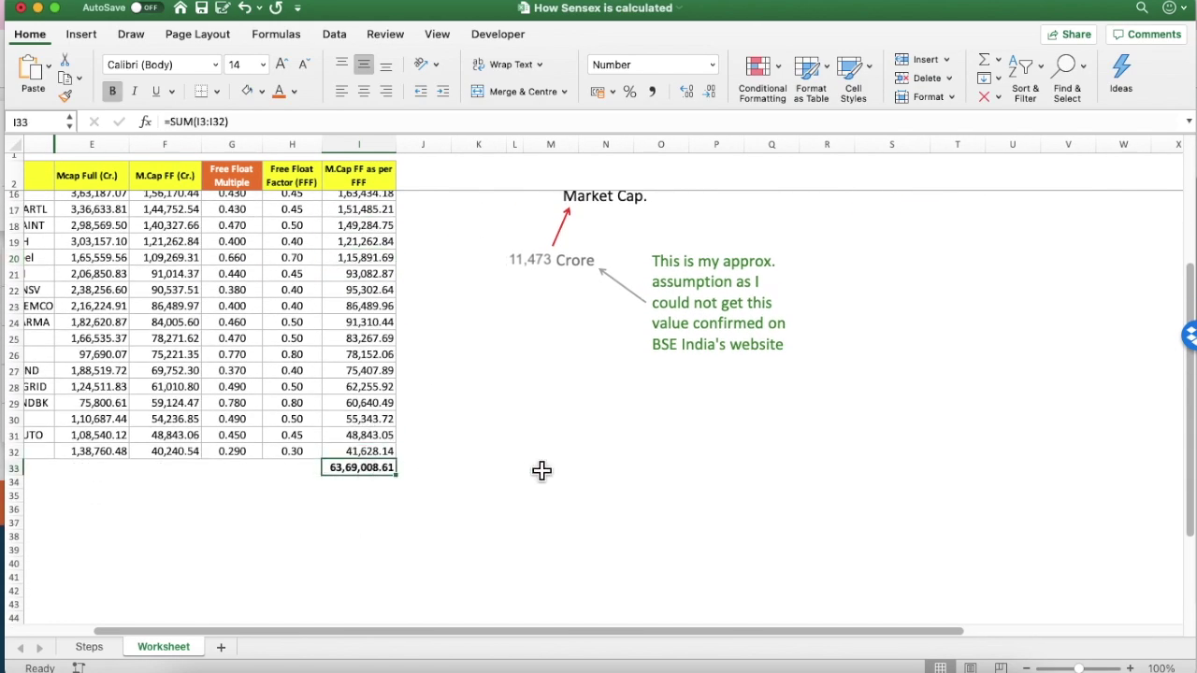
{"action": "scroll", "coordinate": [541, 470], "scroll_direction": "up", "scroll_amount": 5}
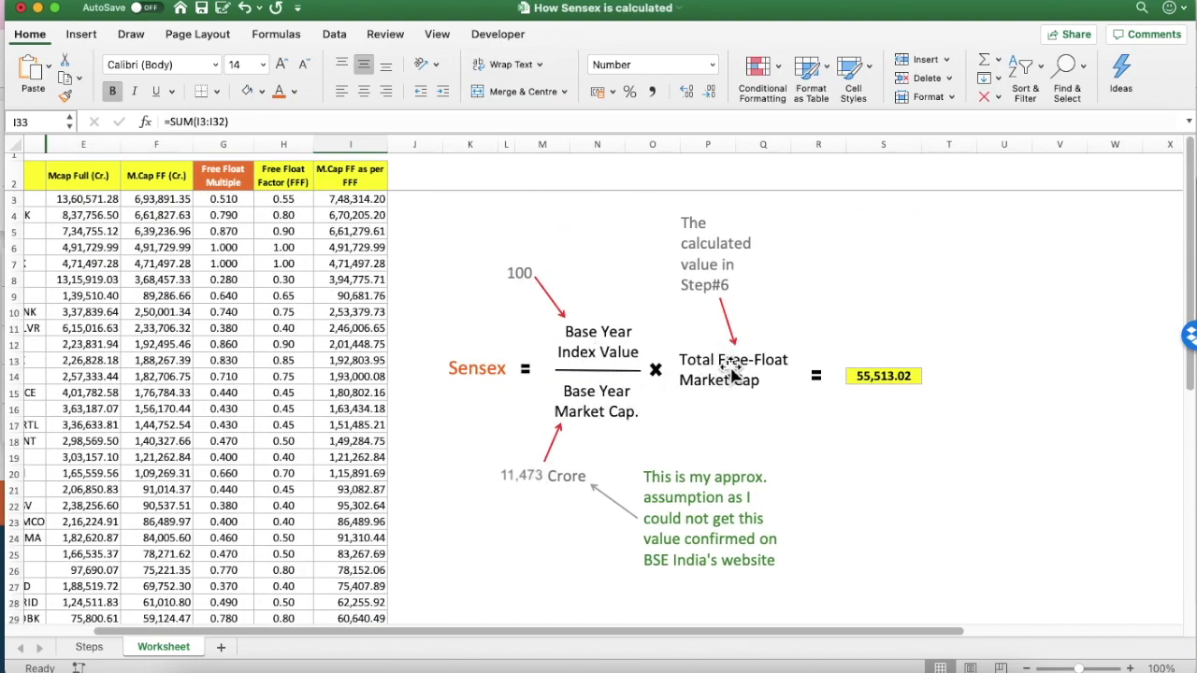
{"action": "left_click", "coordinate": [900, 381]}
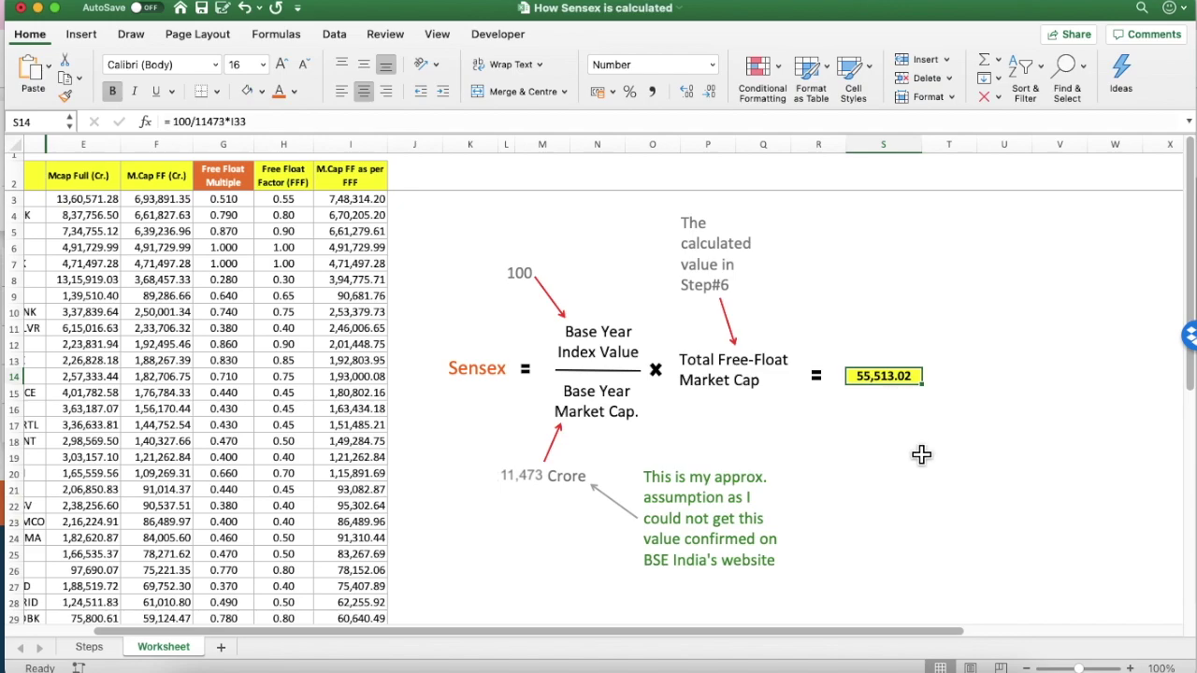
Enter the unit label "Points" in cell T14 beside the calculated Sensex value
{"action": "left_click", "coordinate": [948, 377]}
{"action": "type", "text": "Points"}
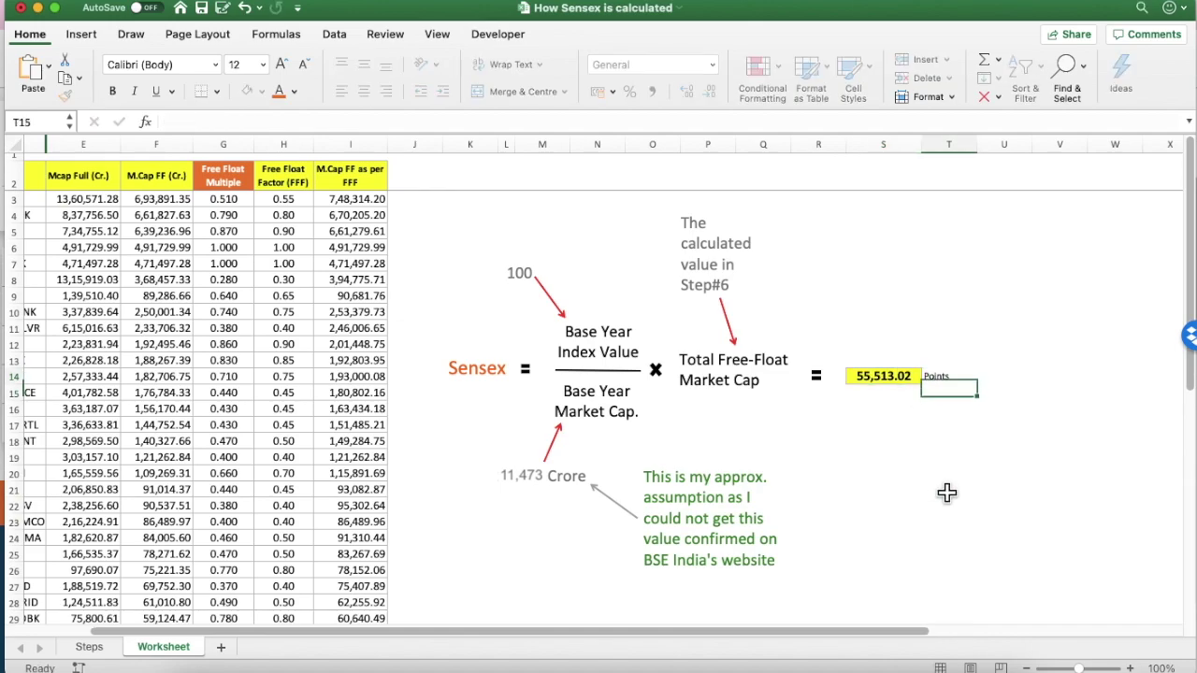
{"action": "key", "text": "Return"}
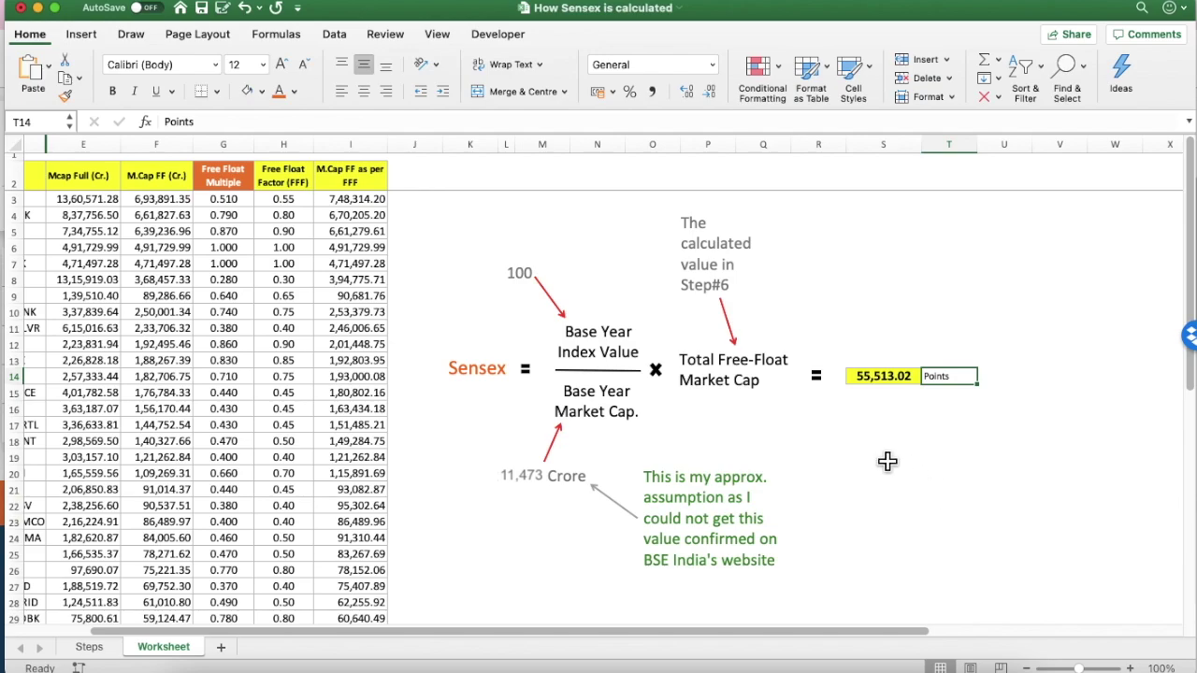
Switch to Chrome and highlight the live S&P BSE Sensex value at the head of the BSE page
{"action": "left_click", "coordinate": [369, 666]}
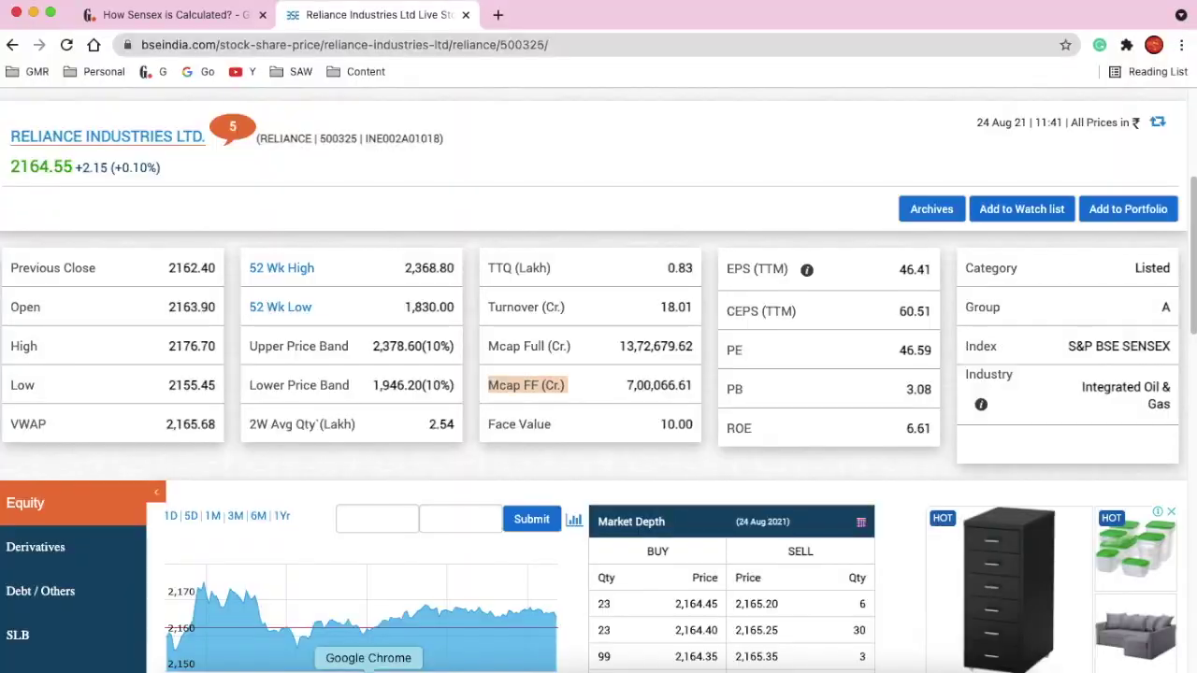
{"action": "scroll", "coordinate": [483, 196], "scroll_direction": "up", "scroll_amount": 4}
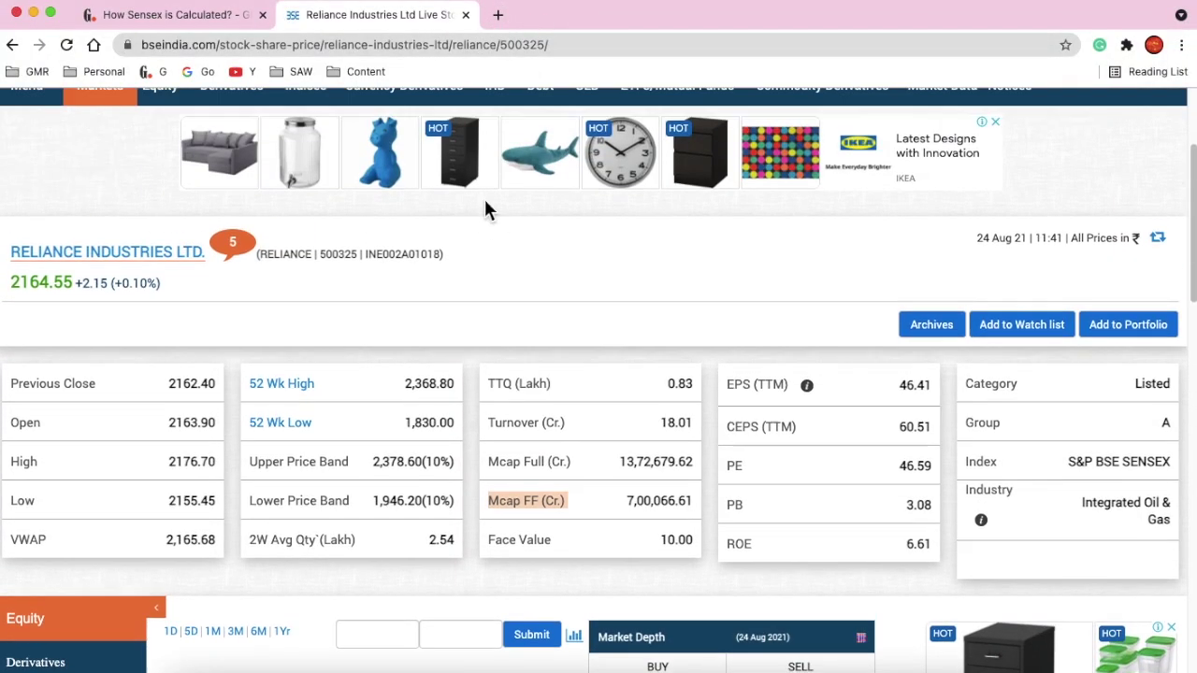
{"action": "left_click_drag", "start_coordinate": [521, 194], "coordinate": [593, 194]}
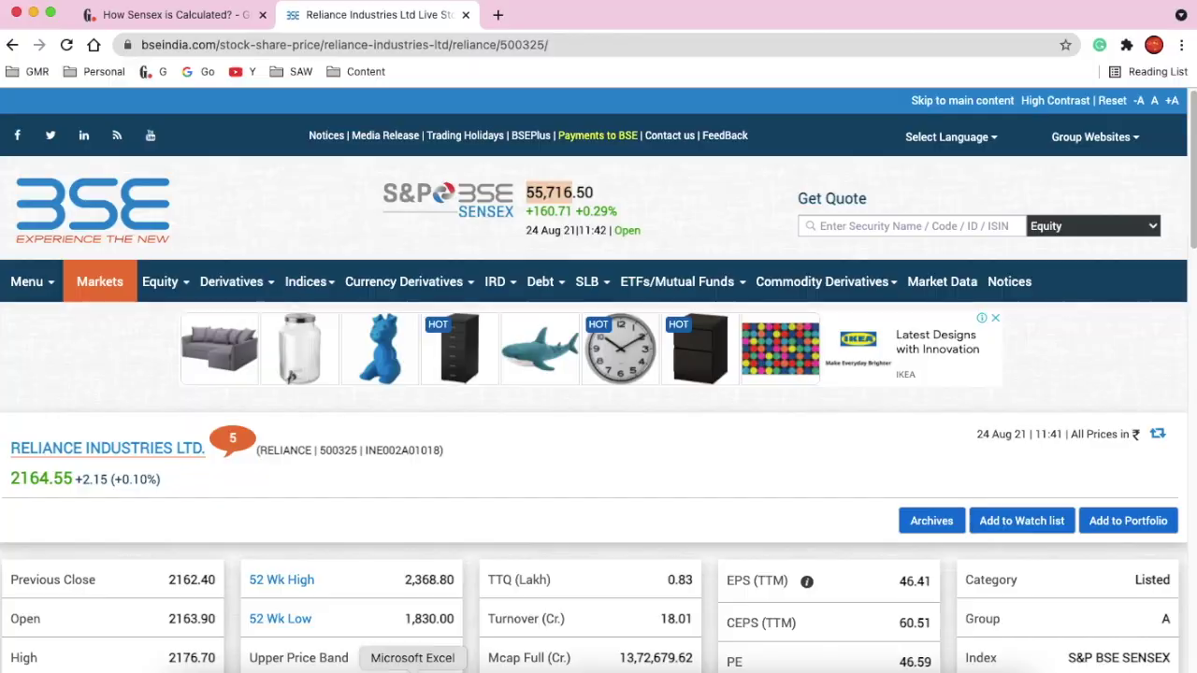
Return to the Excel workbook, compare the calculated Sensex value, and reopen the Steps sheet for a recap
{"action": "left_click", "coordinate": [413, 669]}
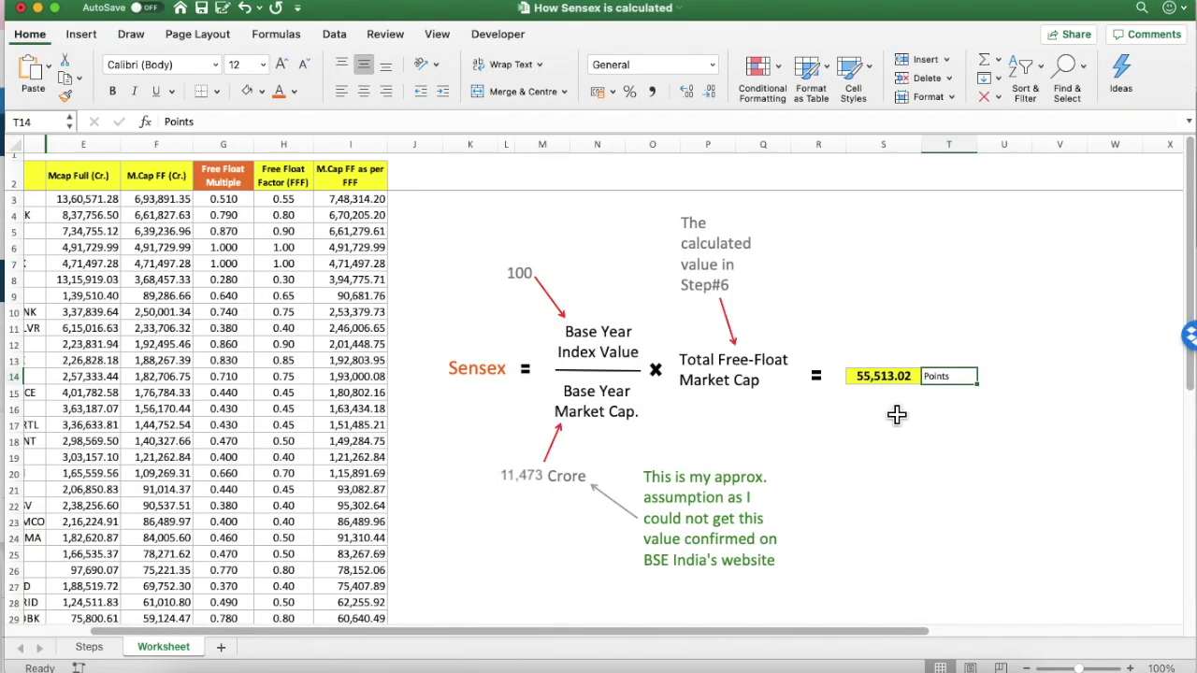
{"action": "scroll", "coordinate": [897, 415], "scroll_direction": "left", "scroll_amount": 3}
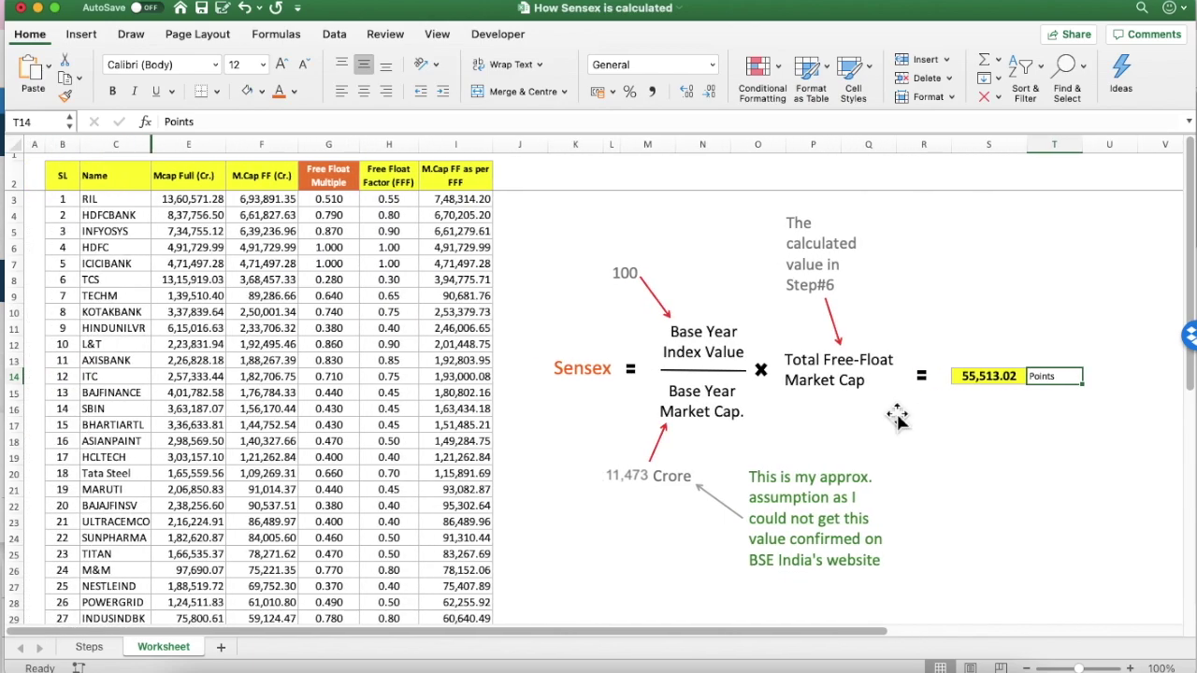
{"action": "left_click", "coordinate": [88, 647]}
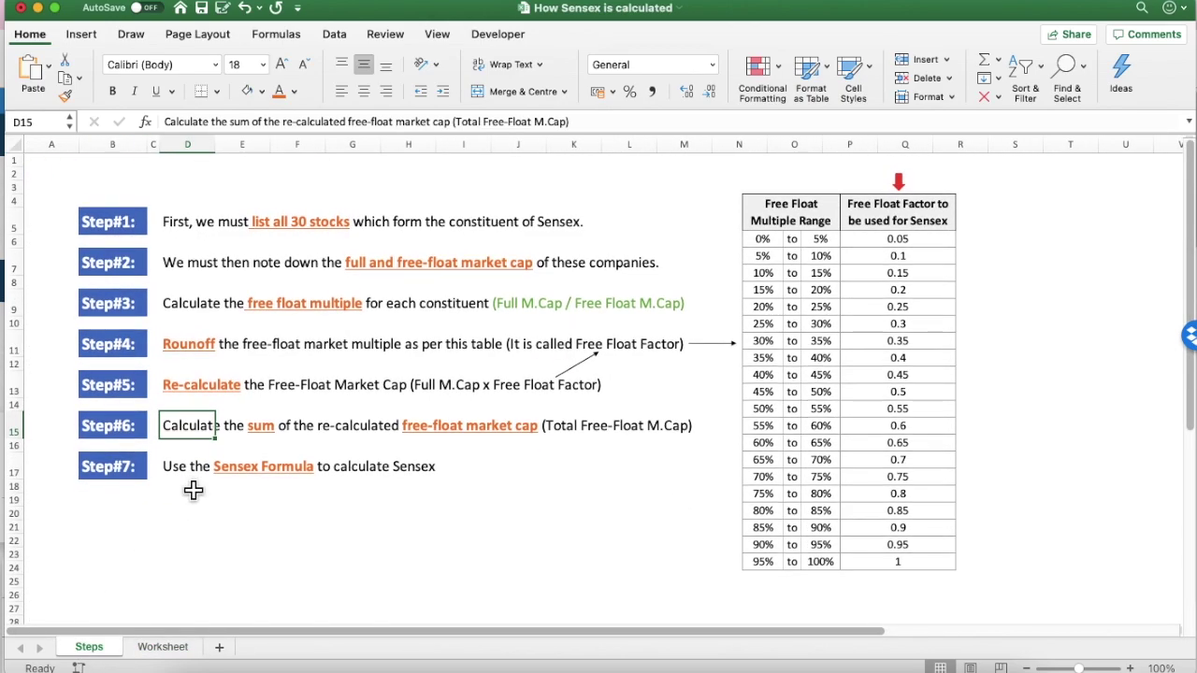